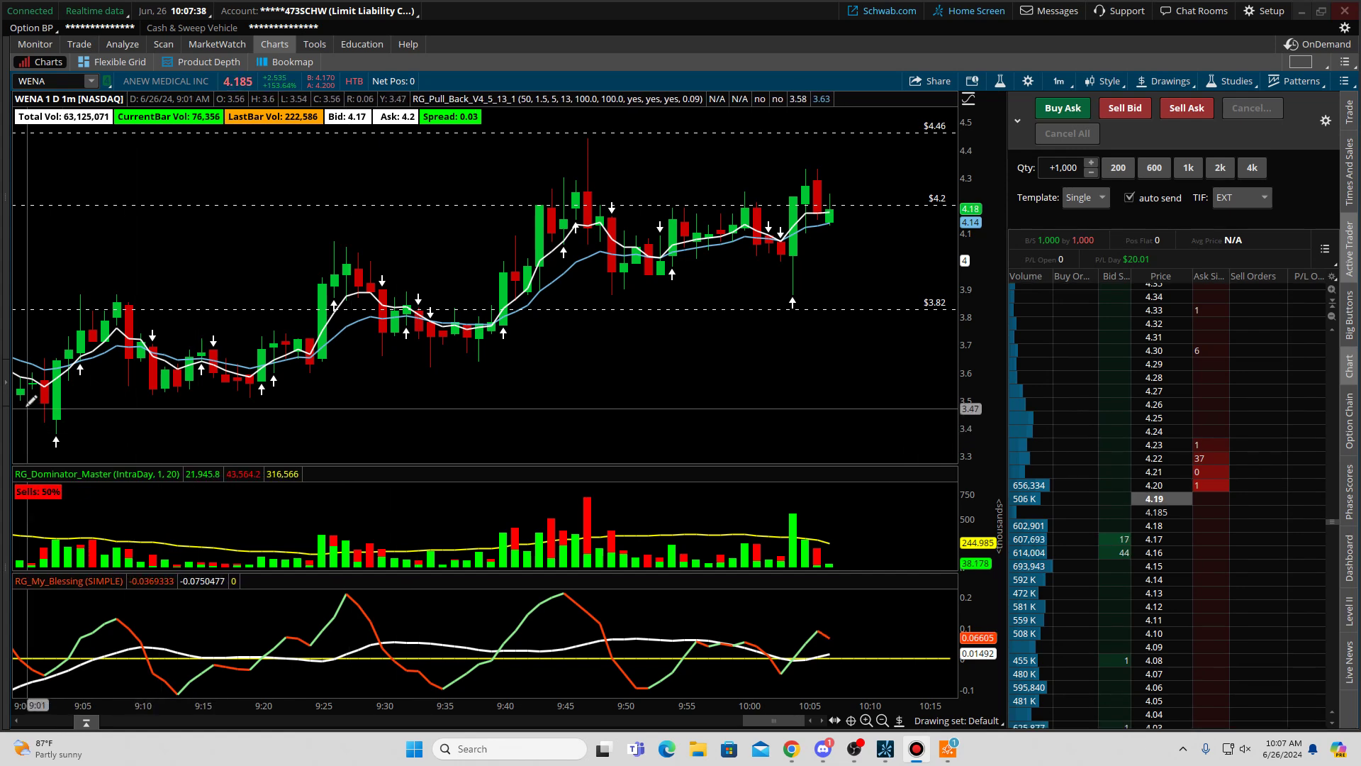
Step: Expand the left sidebar and add a Watchlist gadget, which shows the All Stocks list
click(6, 392)
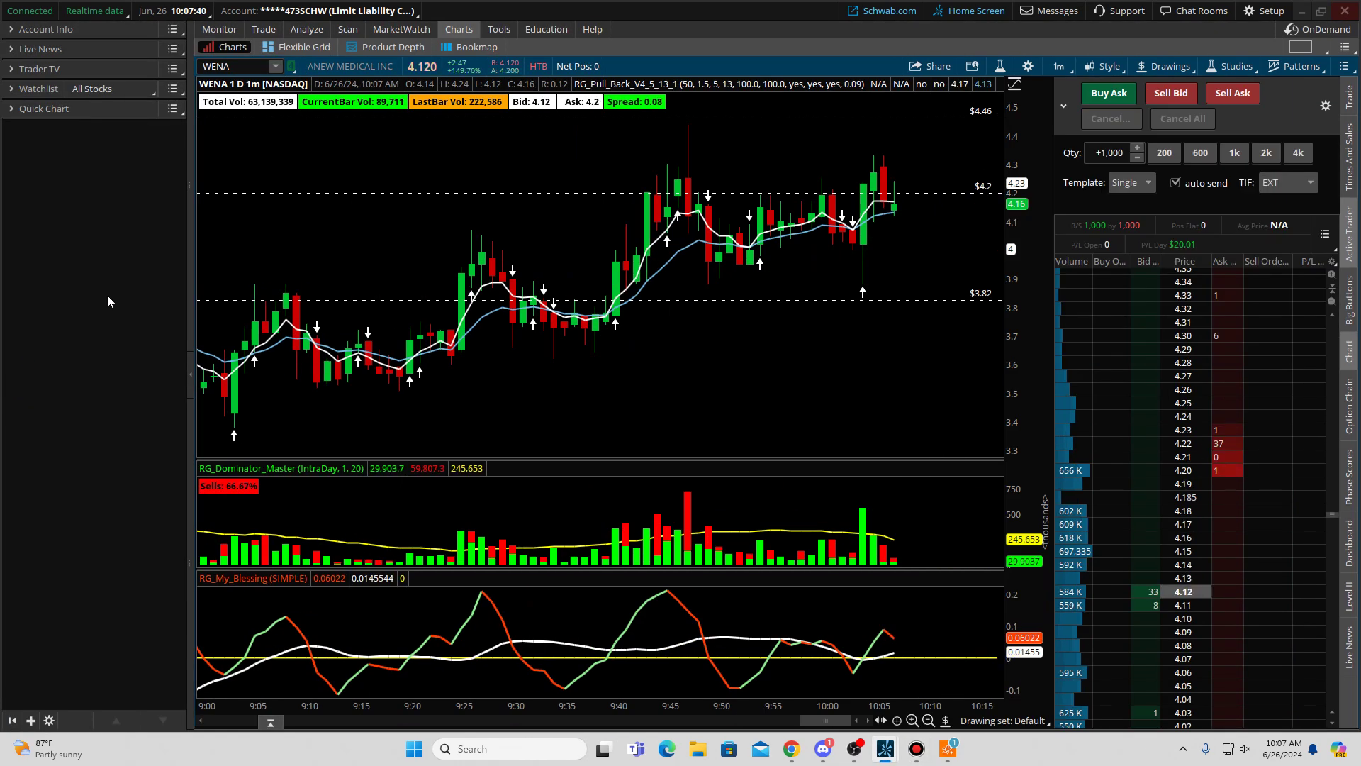
click(31, 720)
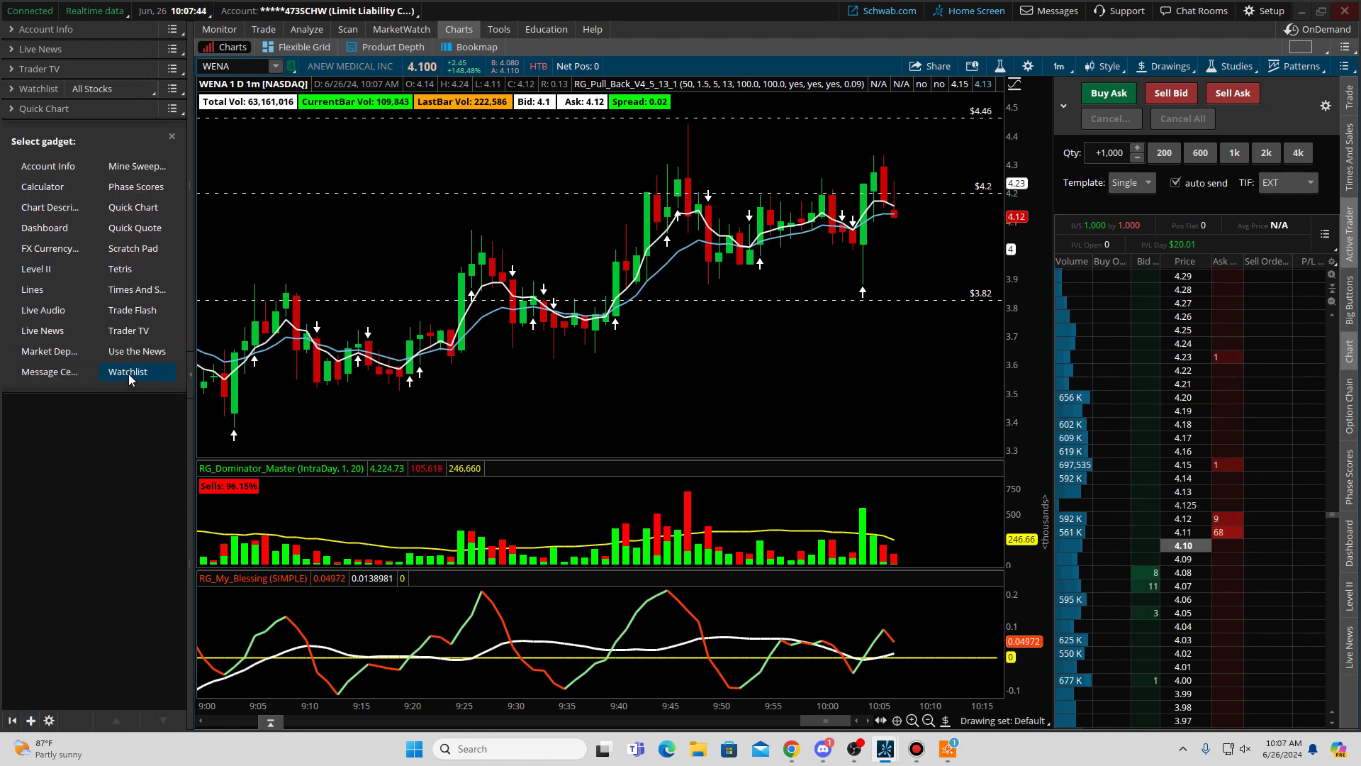
click(129, 372)
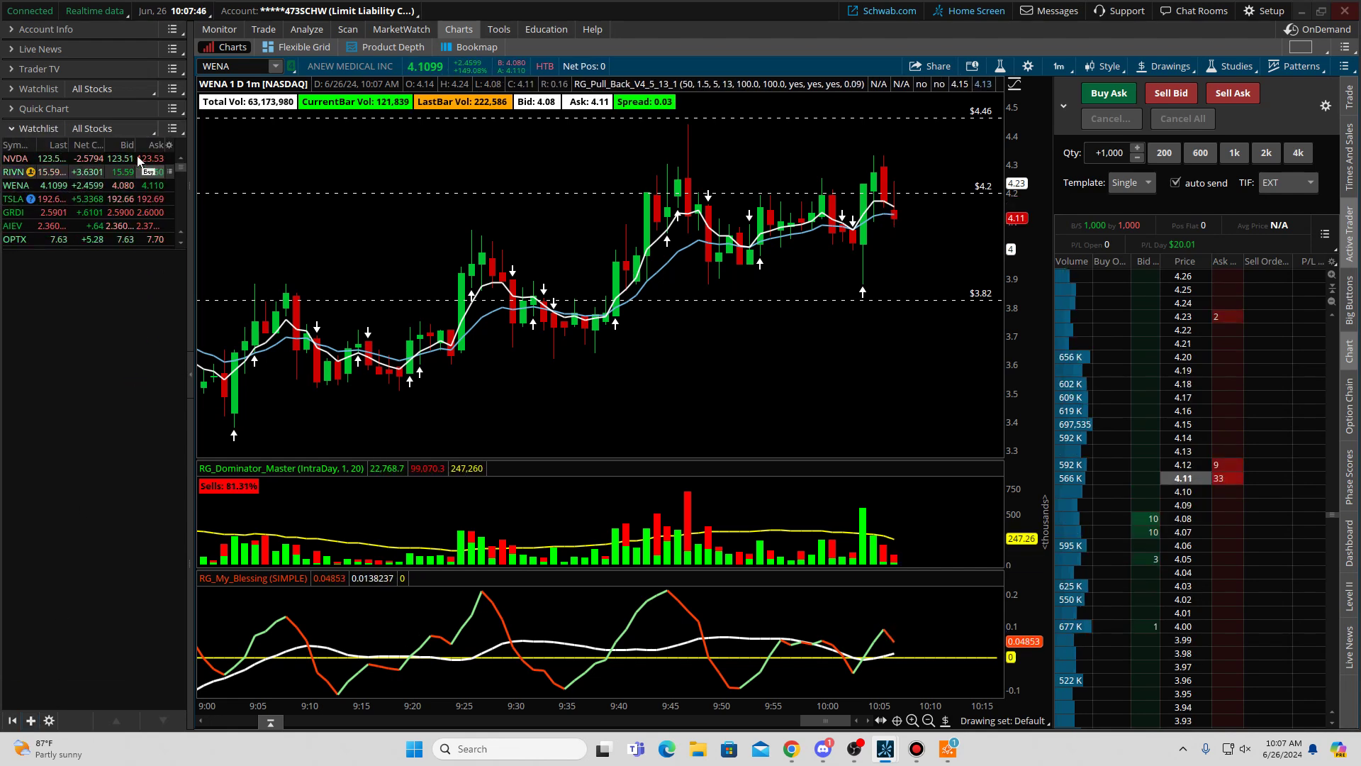
click(106, 129)
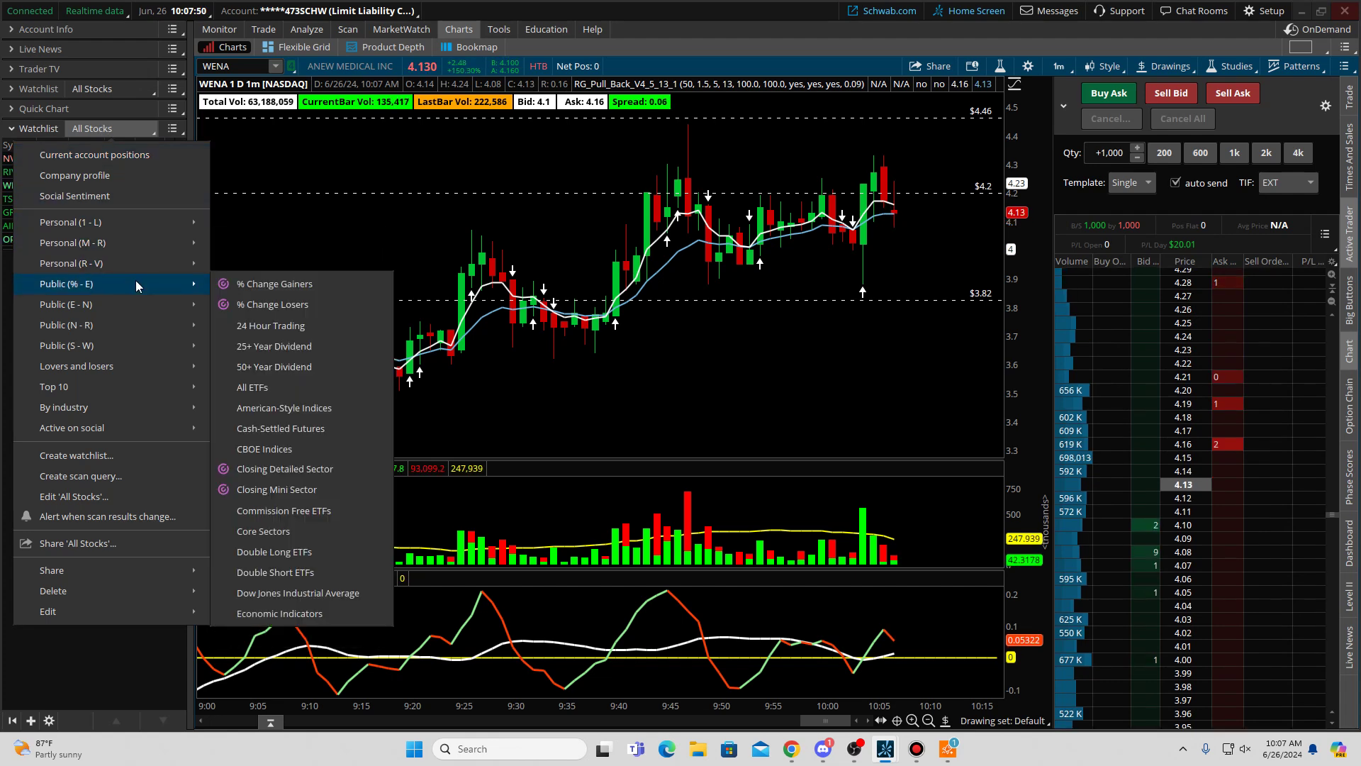
Step: Load the Public (S - W) S&P 500 Sector Indices watchlist and widen the sidebar panel
mouse_move(150, 324)
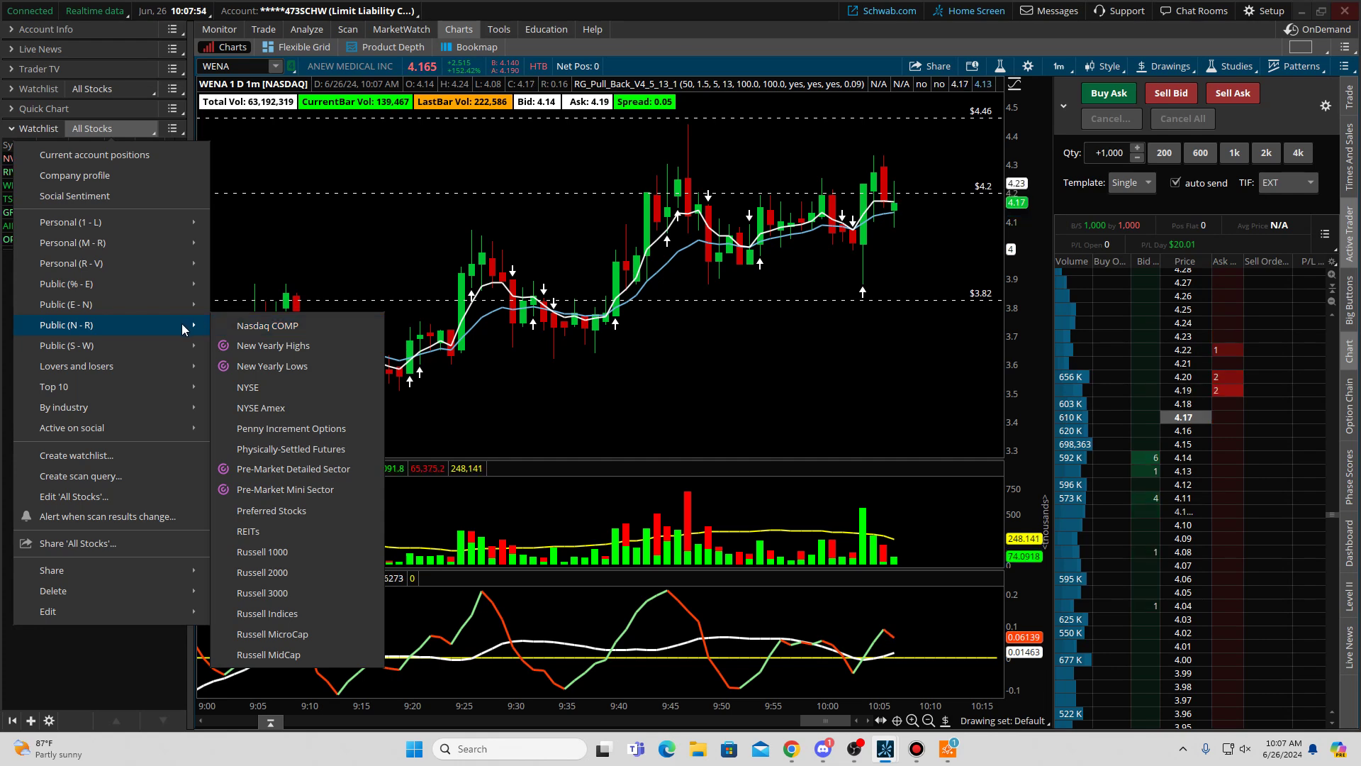
mouse_move(189, 346)
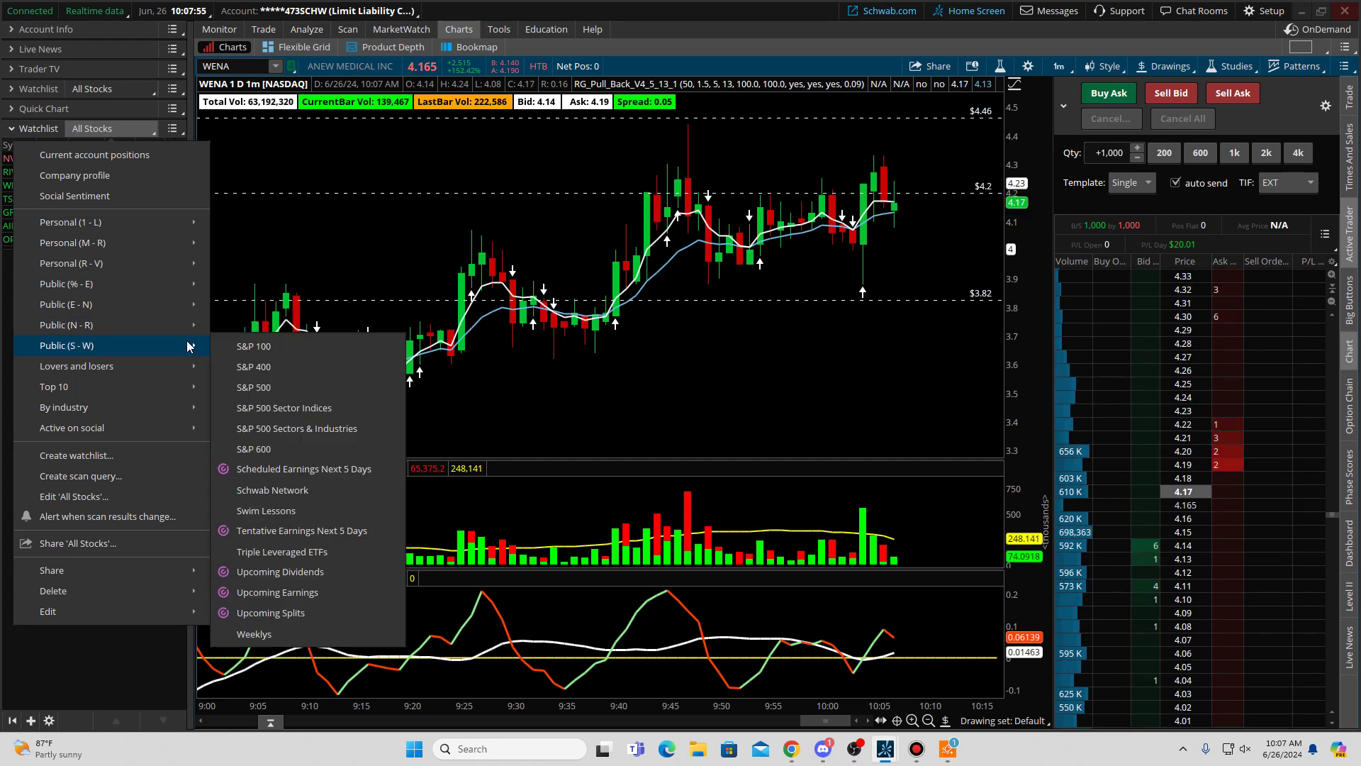
click(283, 407)
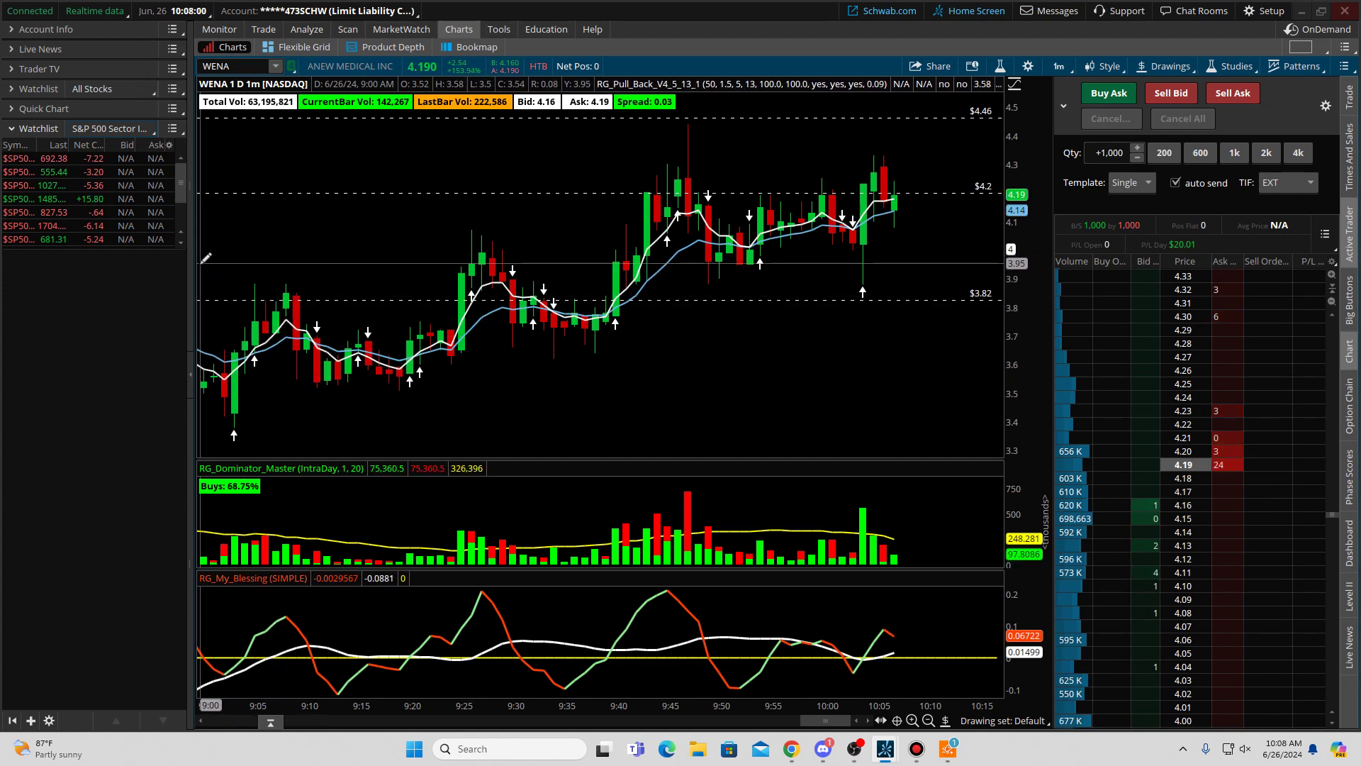
drag(192, 267, 338, 250)
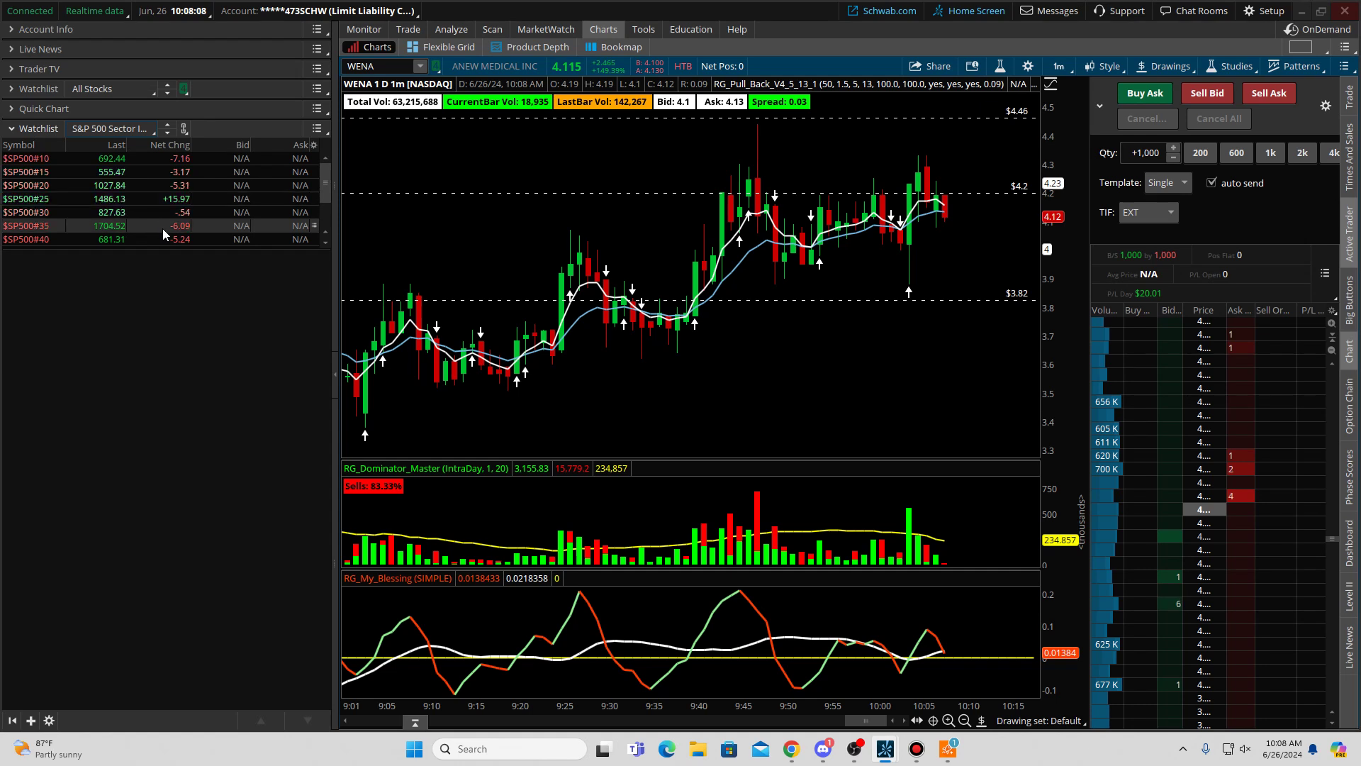
click(314, 144)
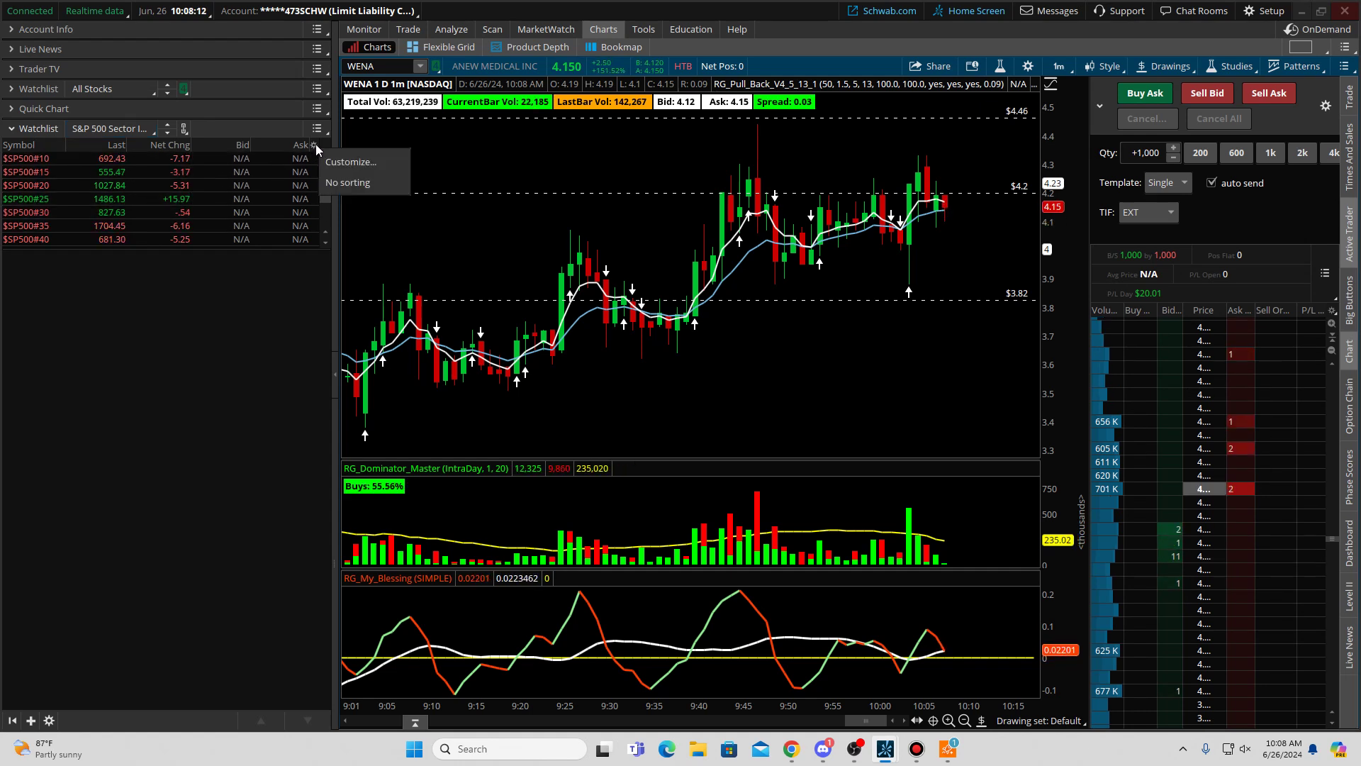
Step: In column customization, remove the Symbol, Last, Net Change, Bid and Ask columns
click(347, 165)
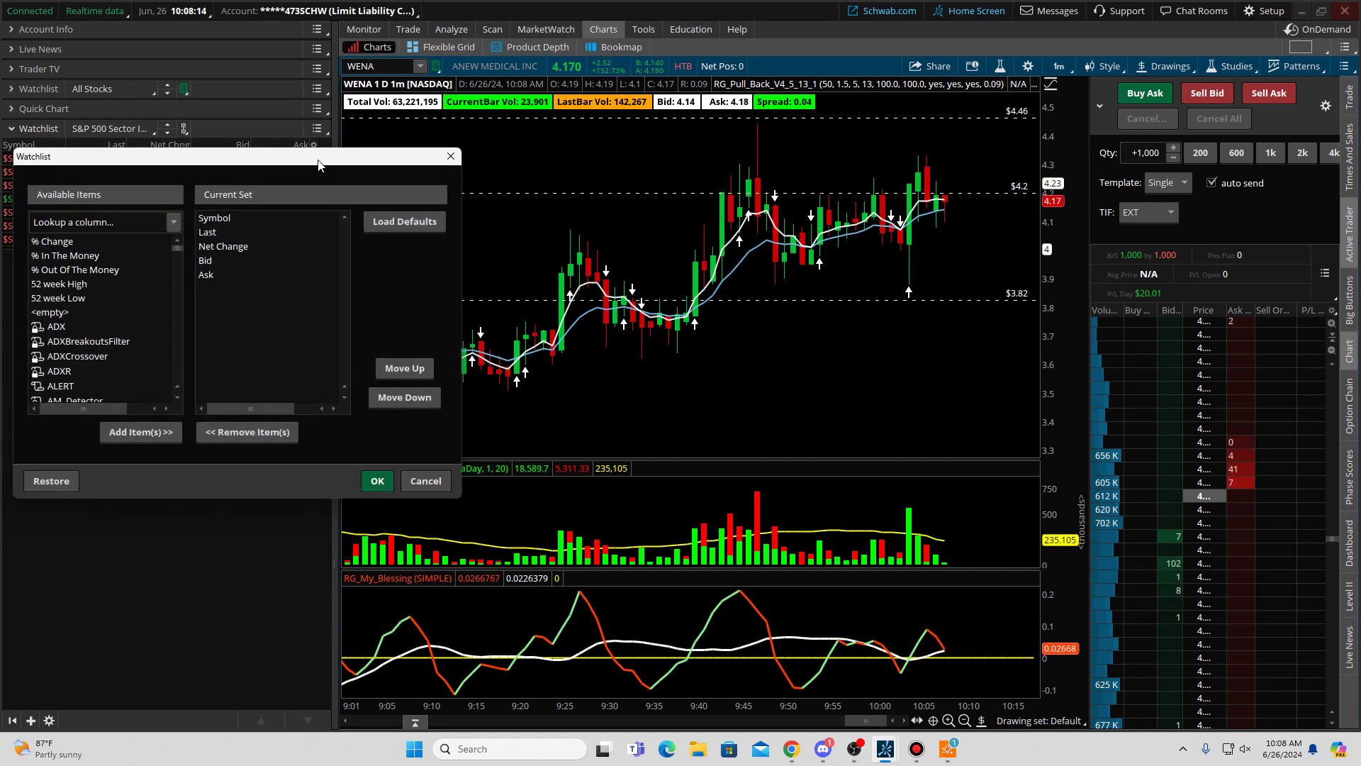
drag(318, 166, 751, 101)
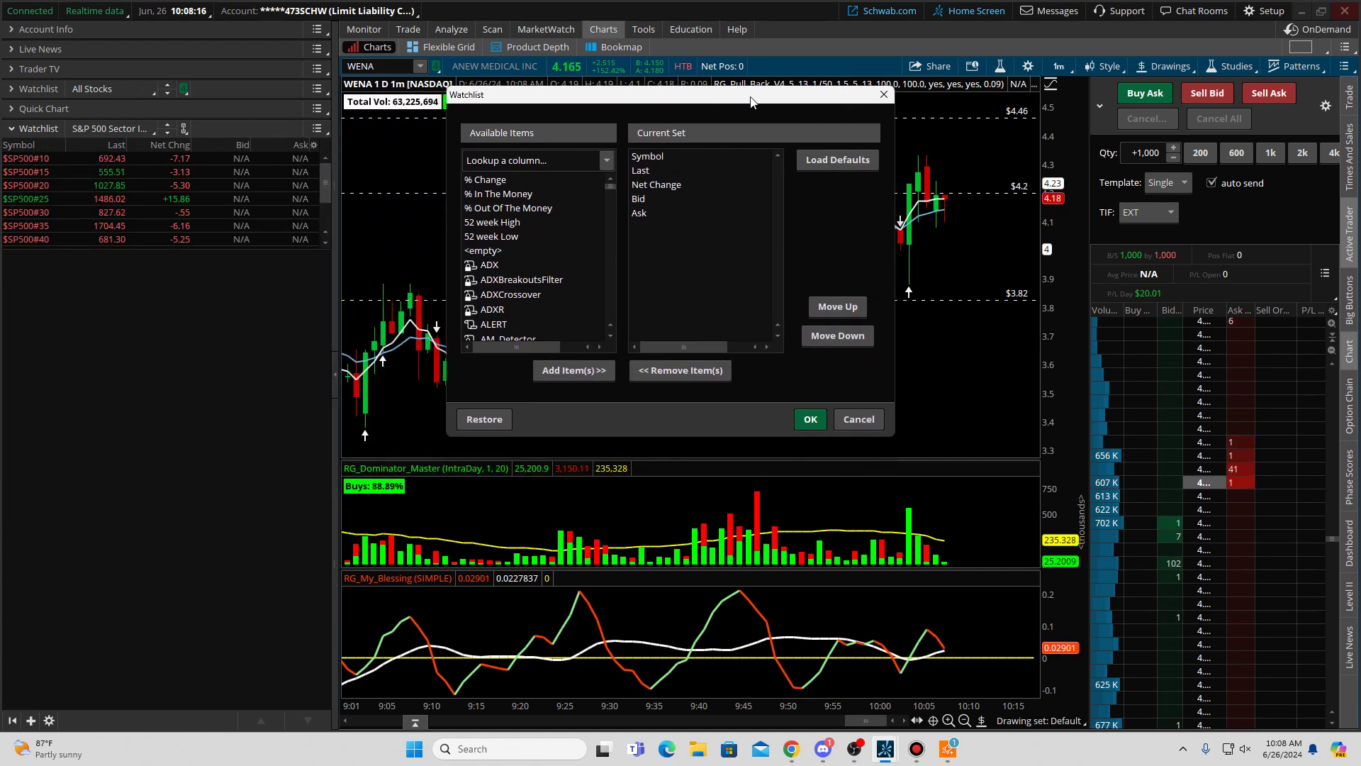
double_click(699, 155)
double_click(701, 156)
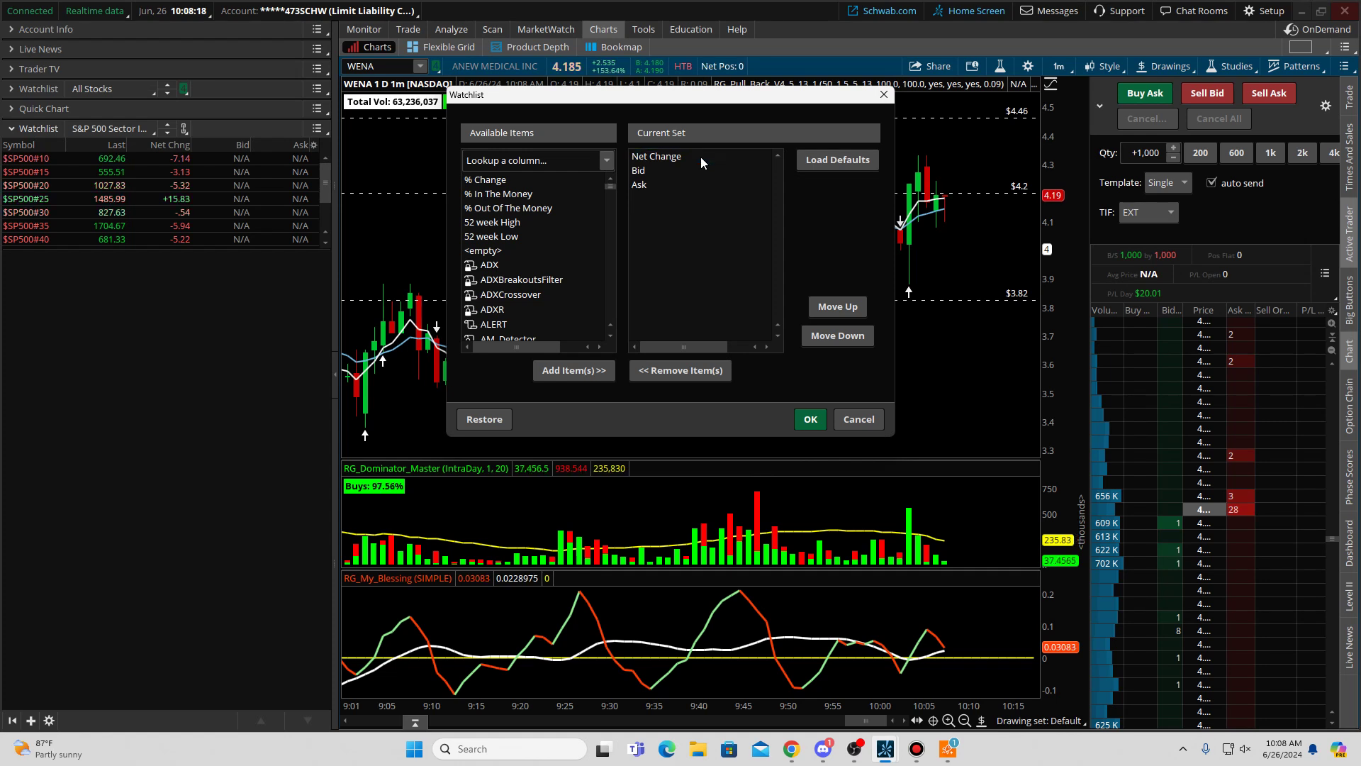
double_click(700, 156)
double_click(701, 156)
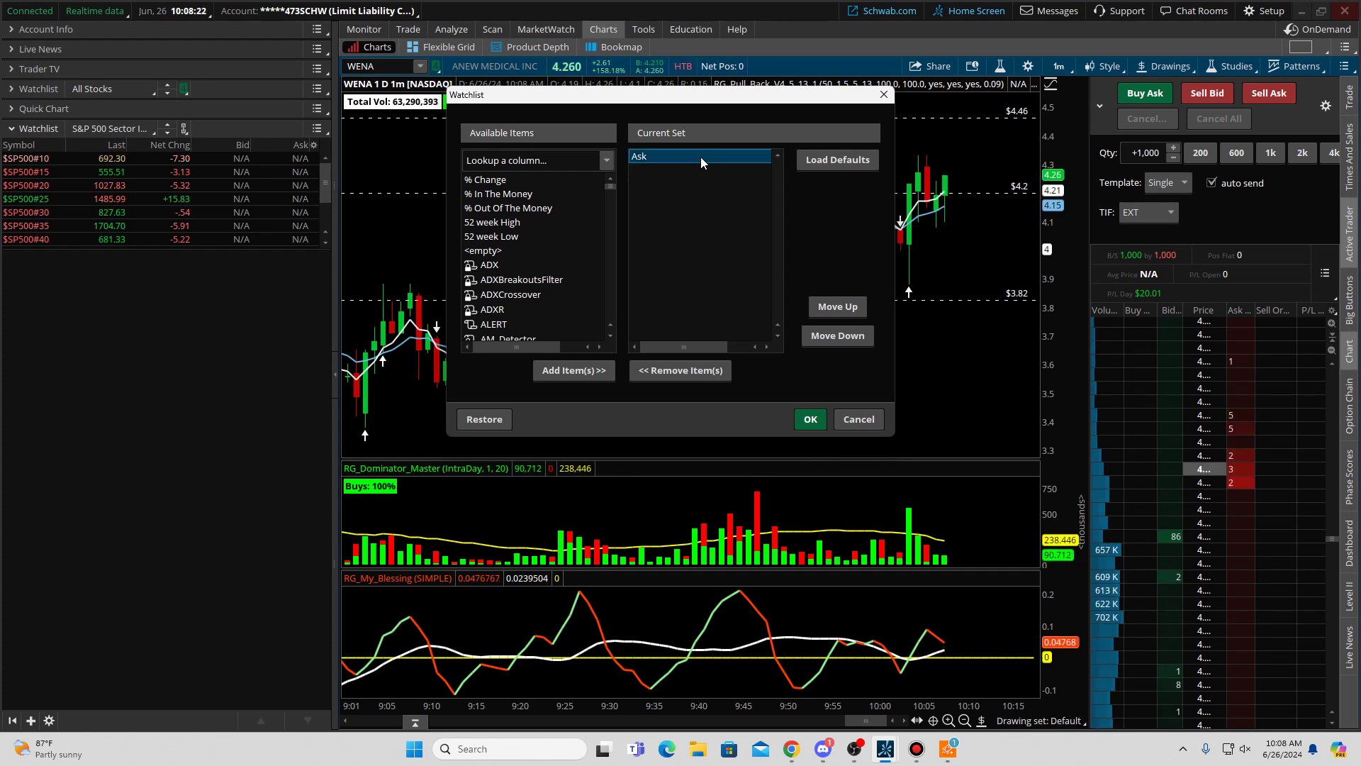
double_click(701, 156)
Step: Add the Description and % Change columns and apply the new column set
click(552, 159)
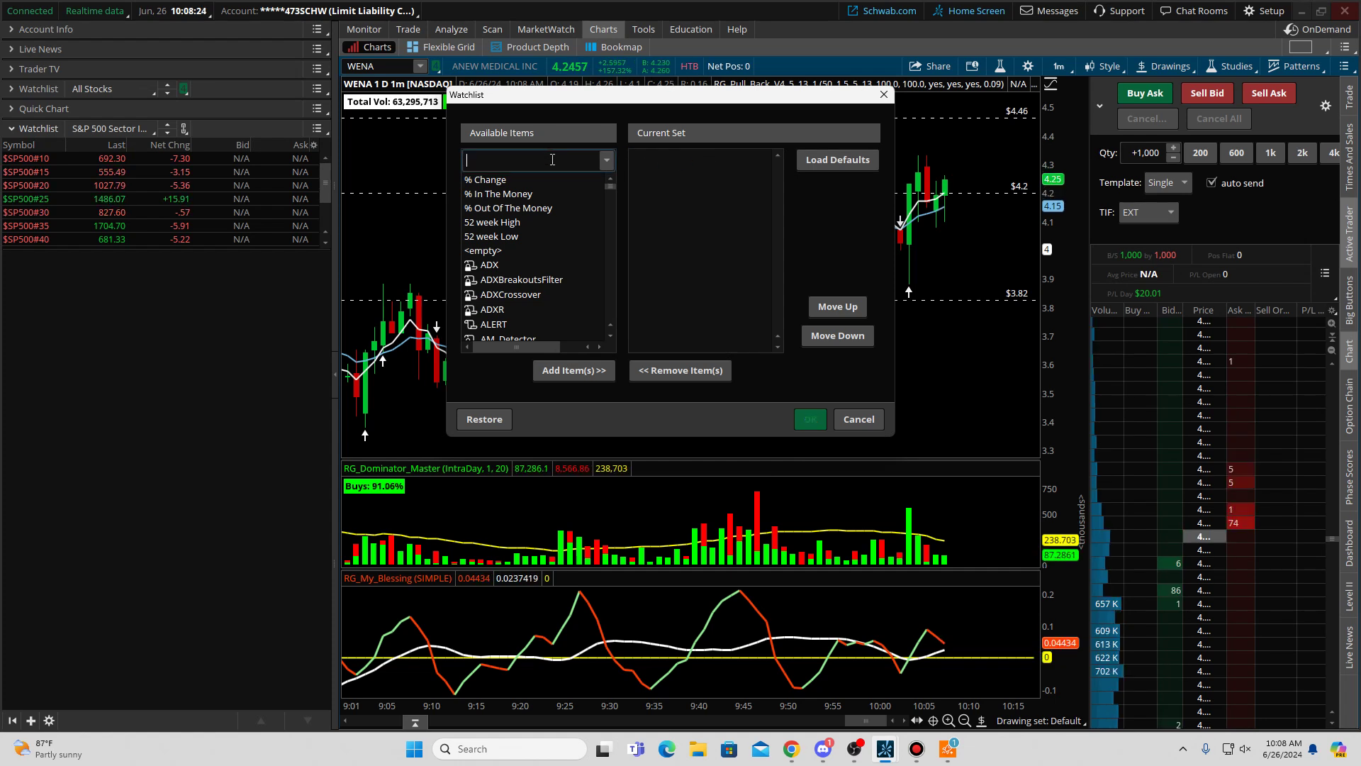
text(des)
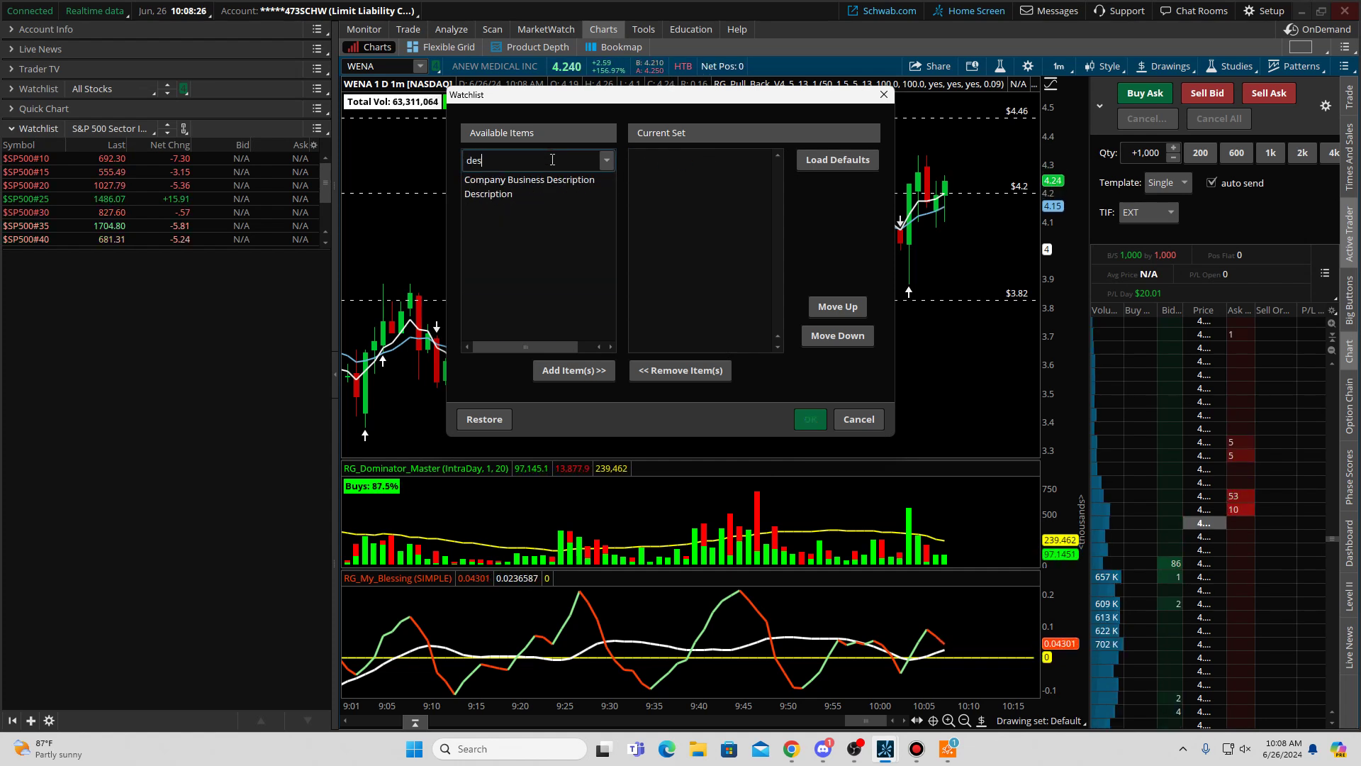
double_click(506, 194)
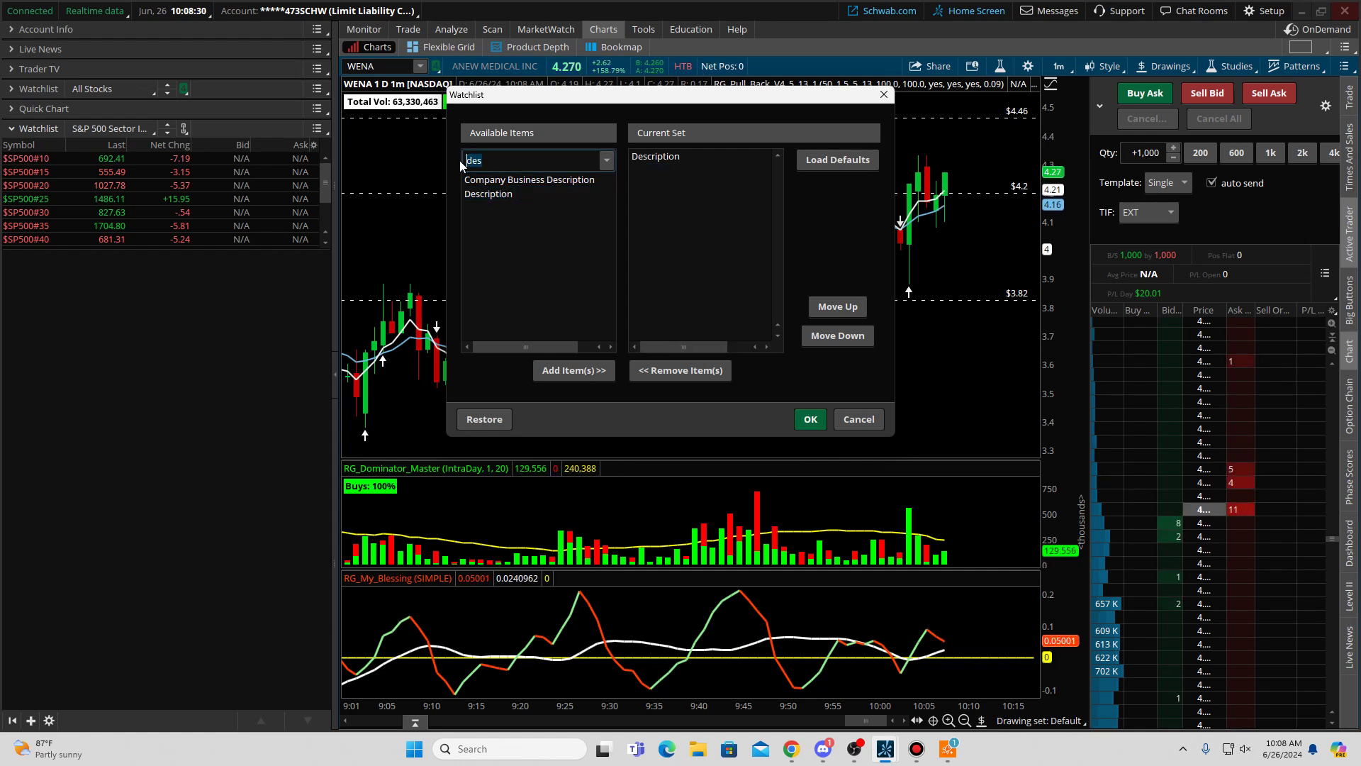
text(ma)
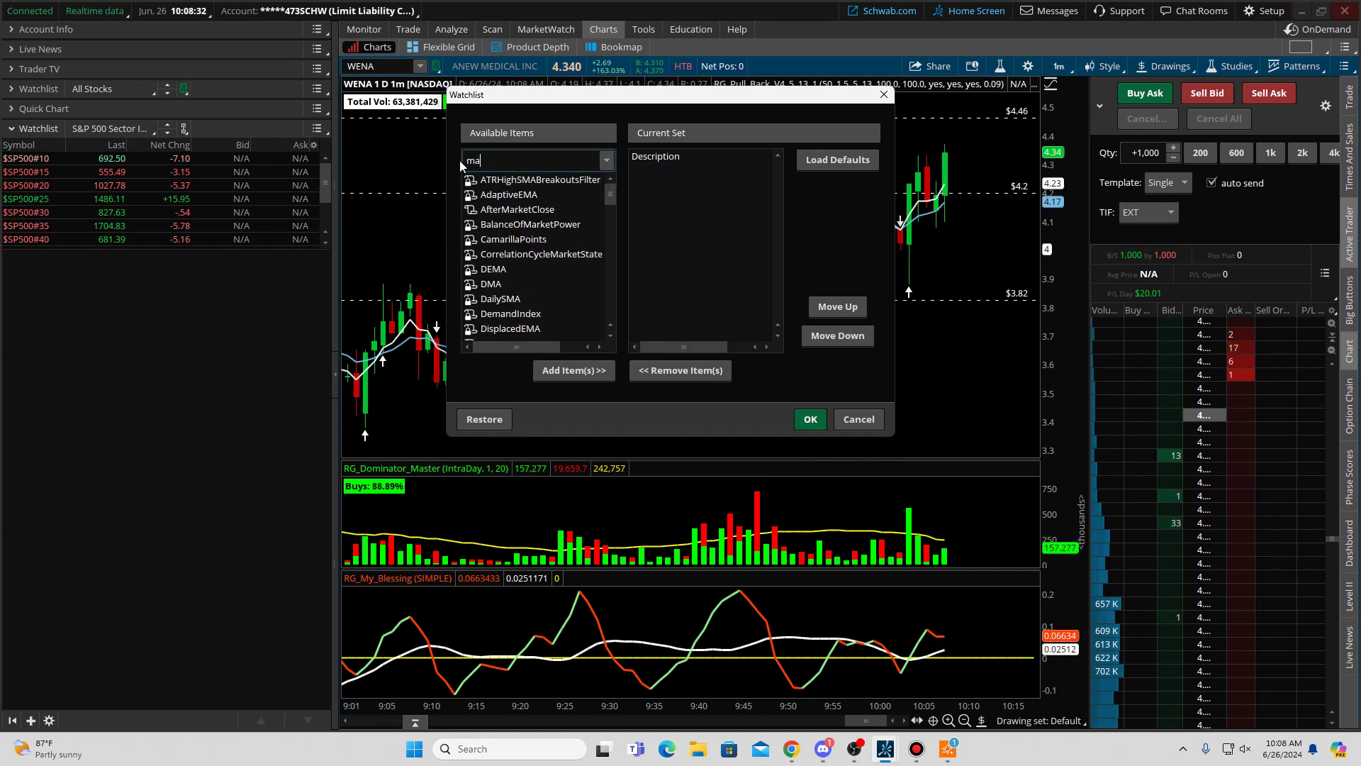
key(BackSpace)
key(BackSpace)
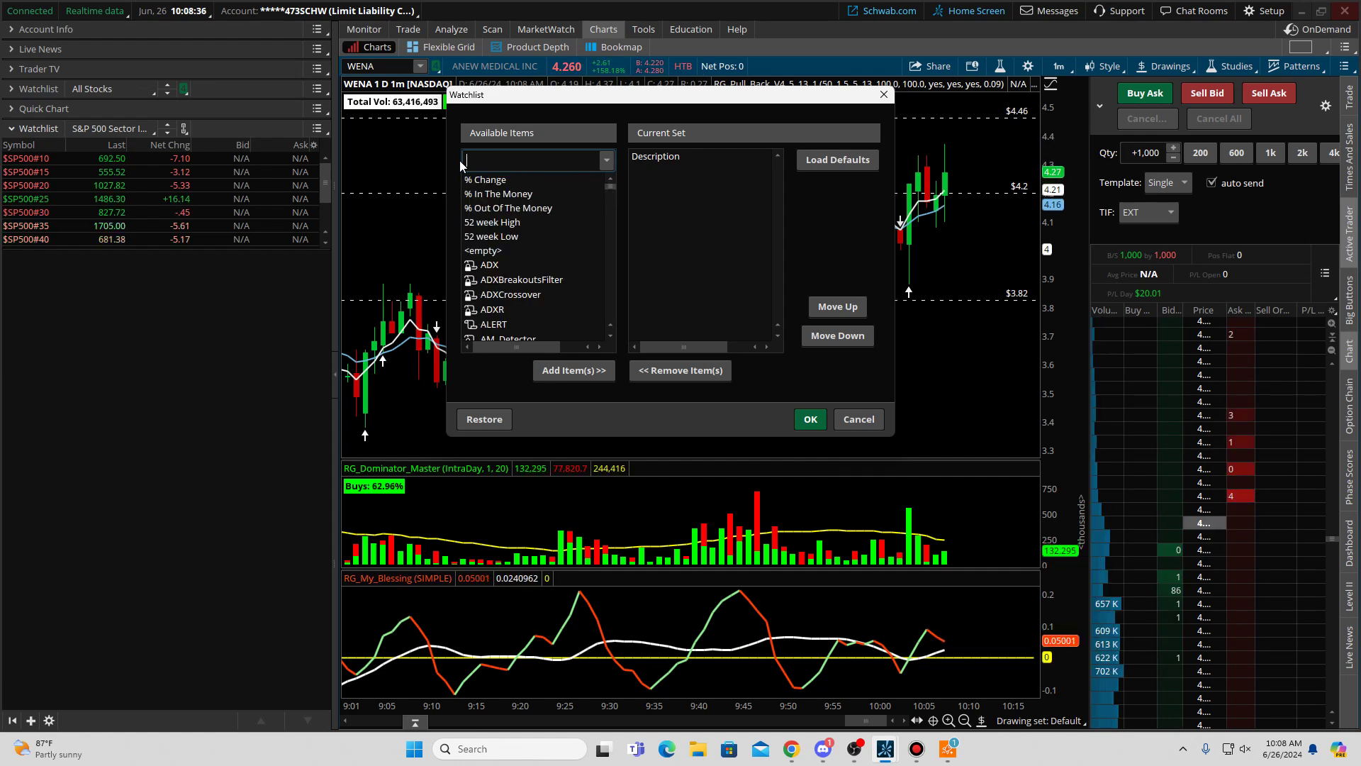
text(%)
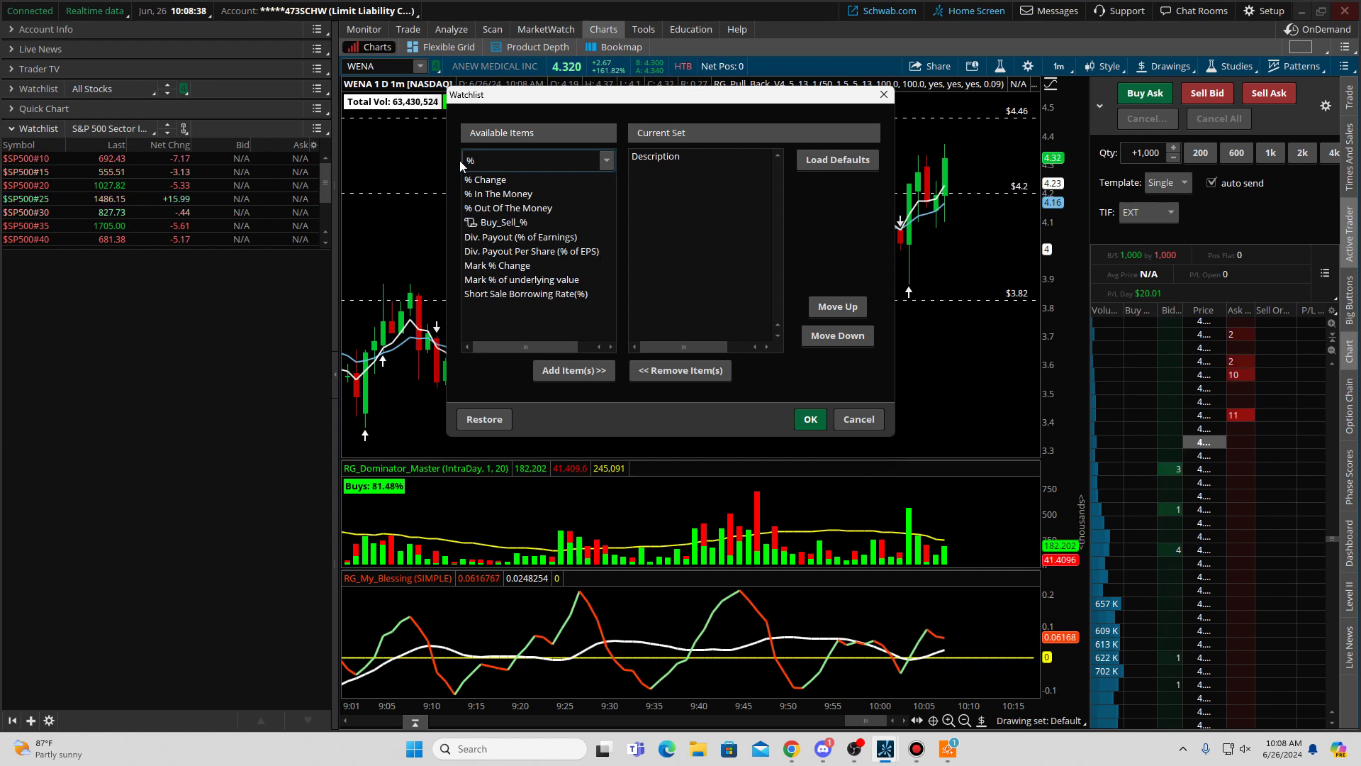
click(487, 178)
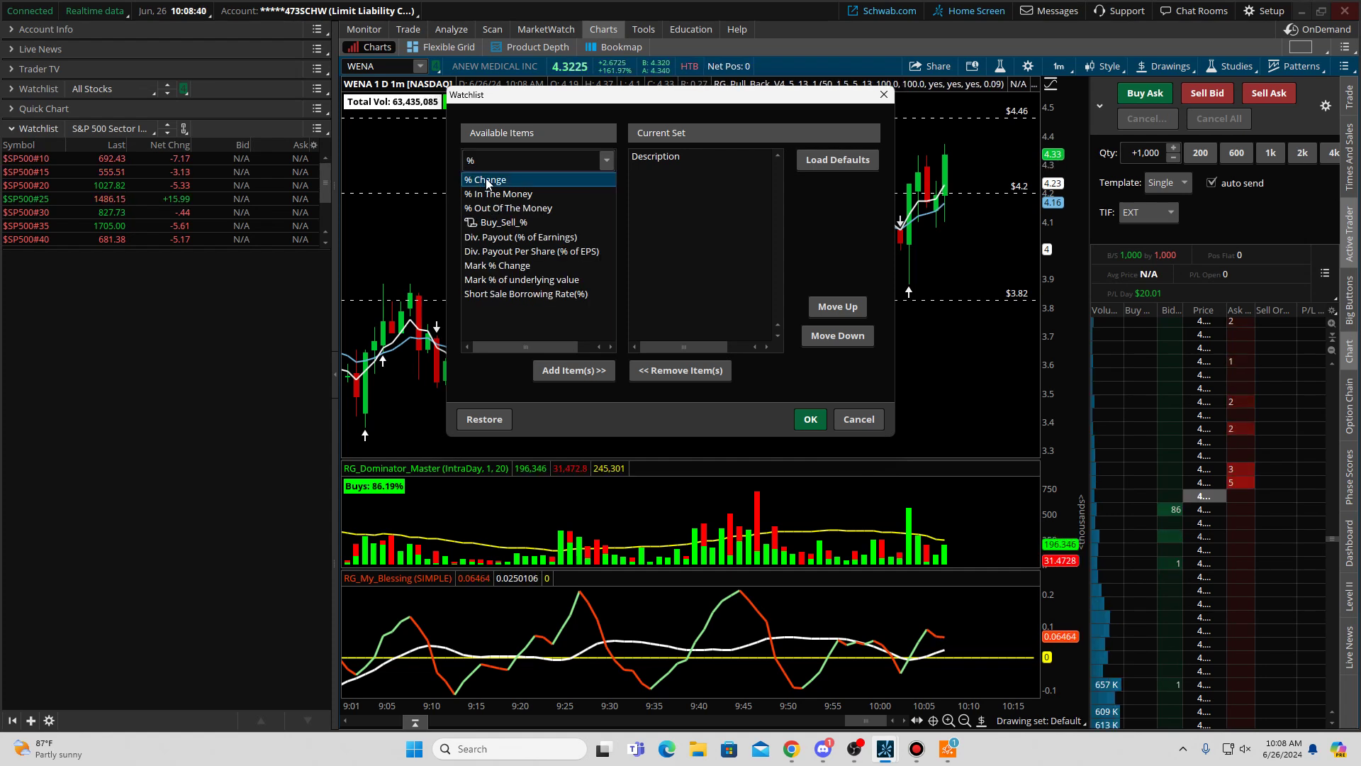
double_click(487, 179)
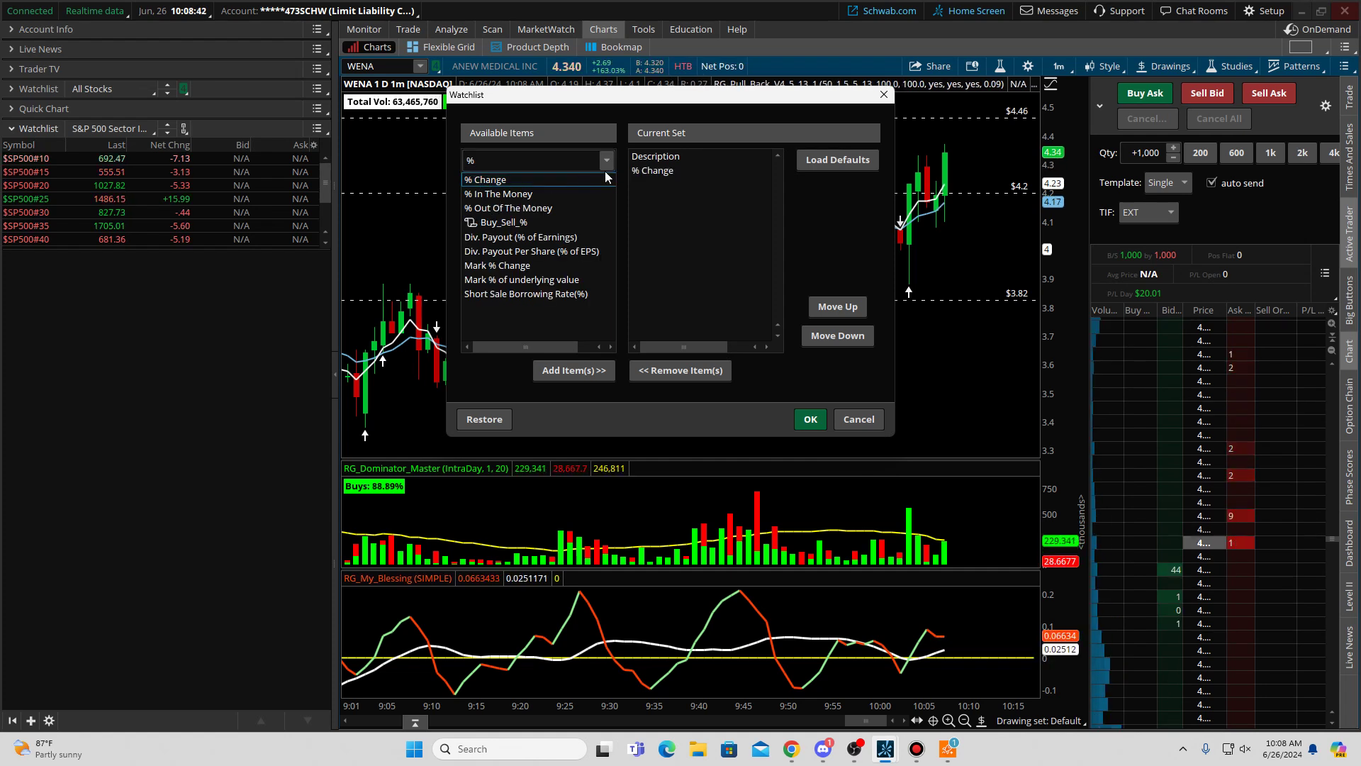
click(810, 420)
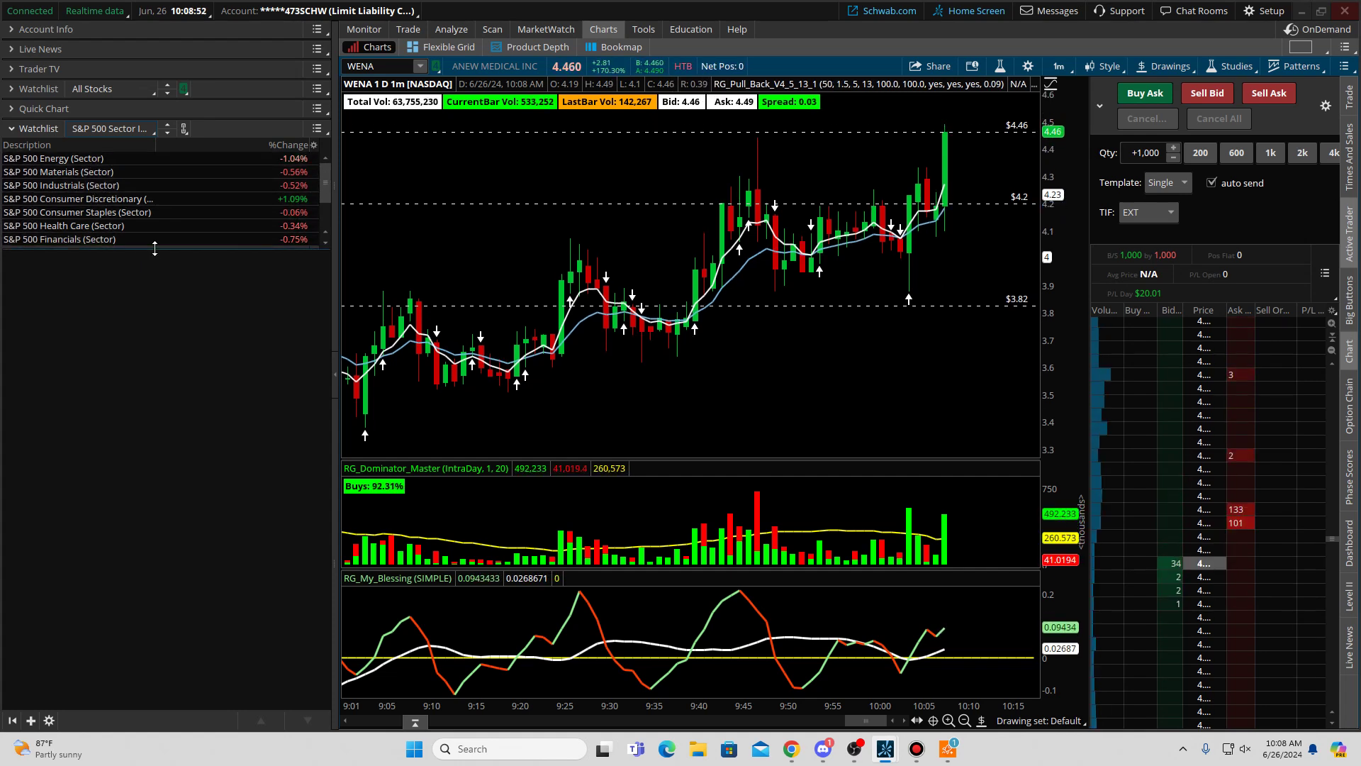
Step: Drag the sector watchlist's bottom edge down to reveal all 11 sector rows
drag(154, 248, 167, 326)
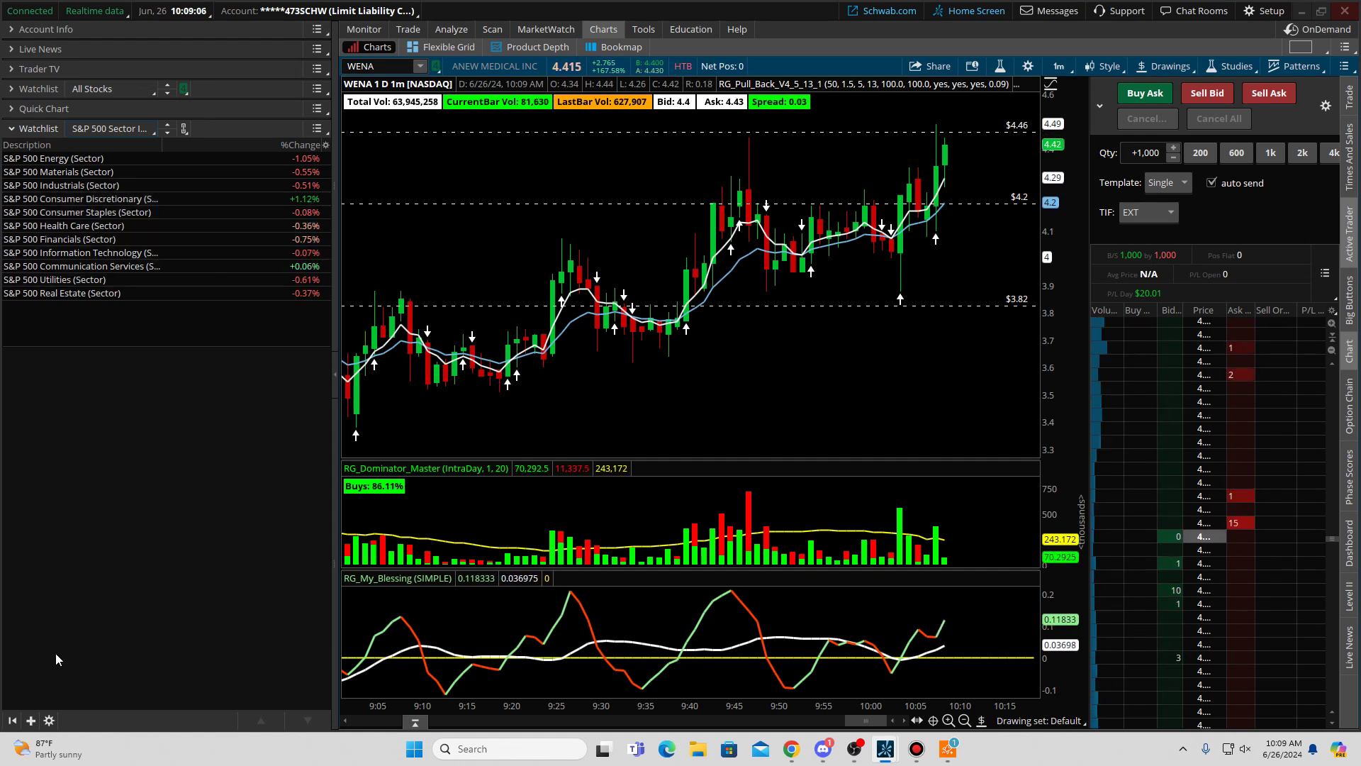
Step: Add a second watchlist gadget and load all Consumer Discretionary stocks via By industry
click(34, 719)
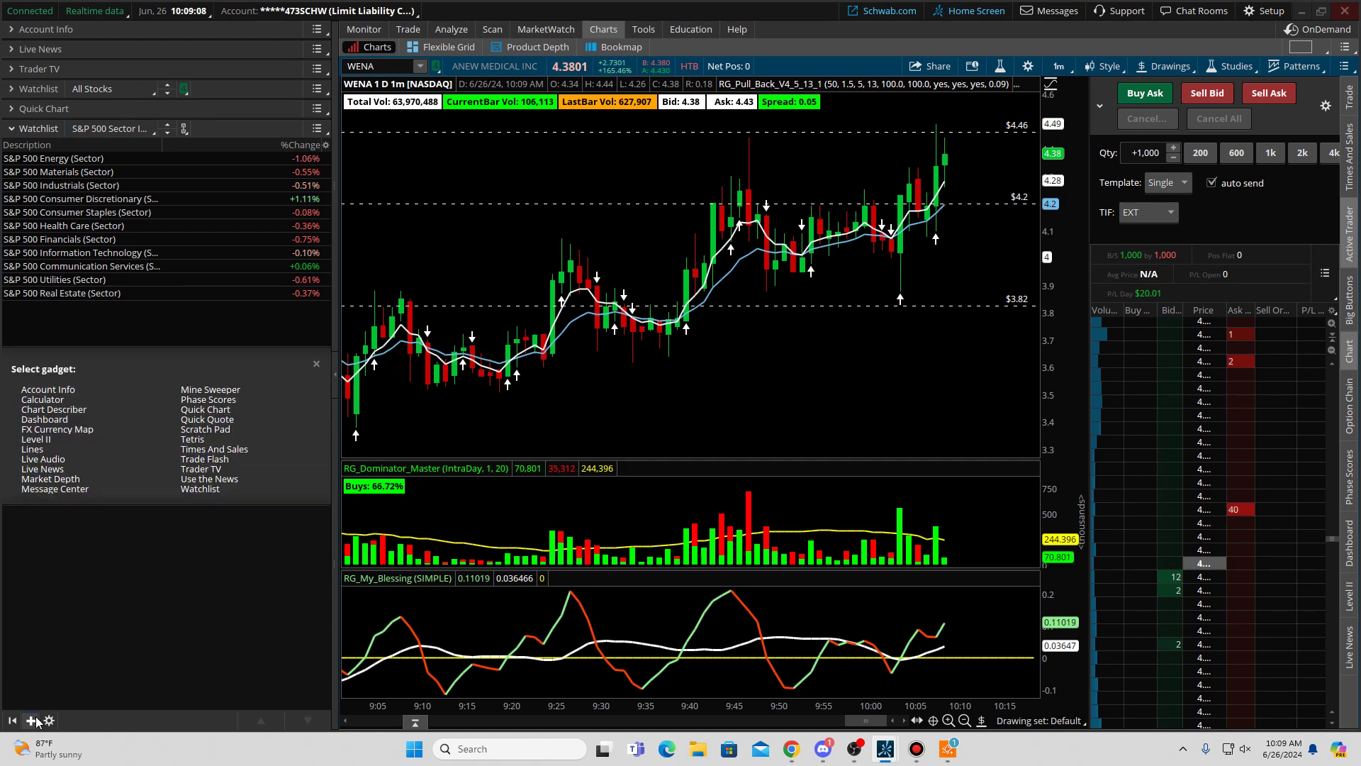
click(199, 602)
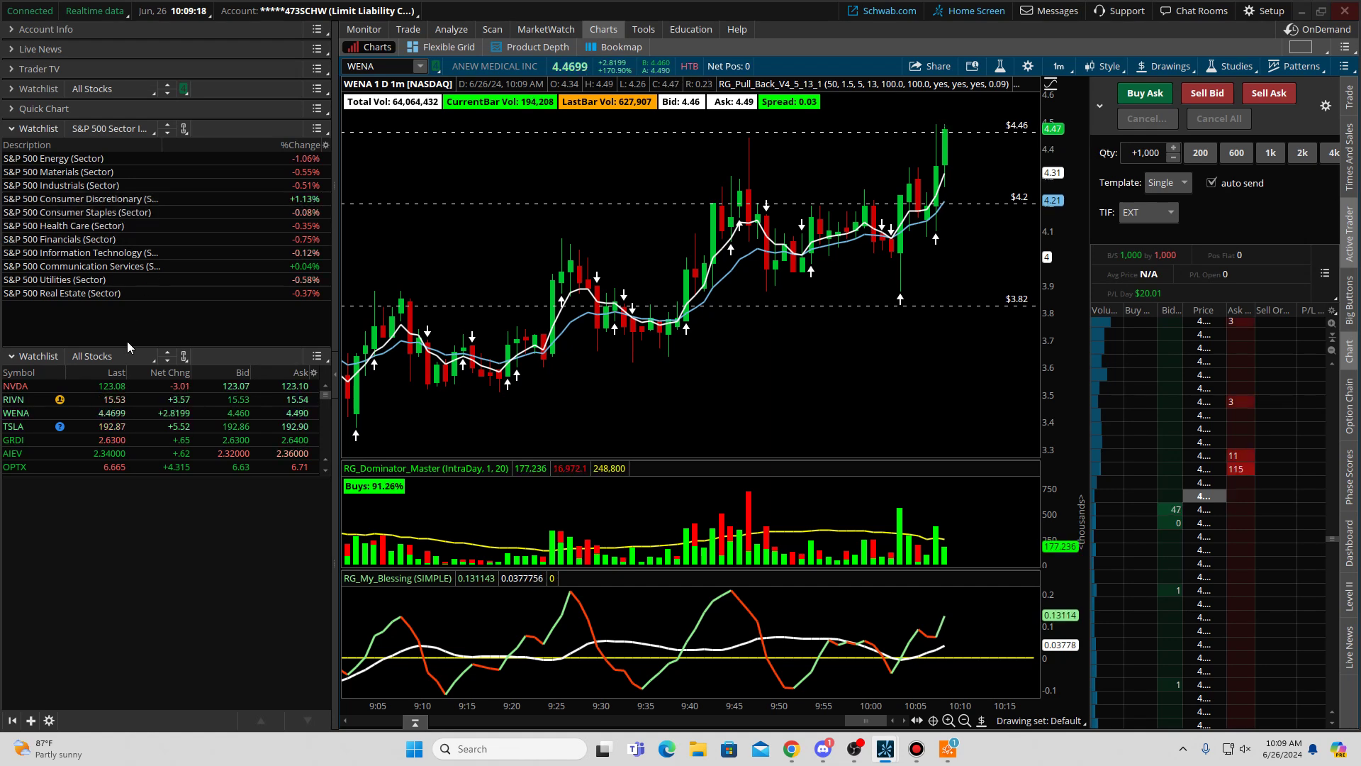
click(109, 359)
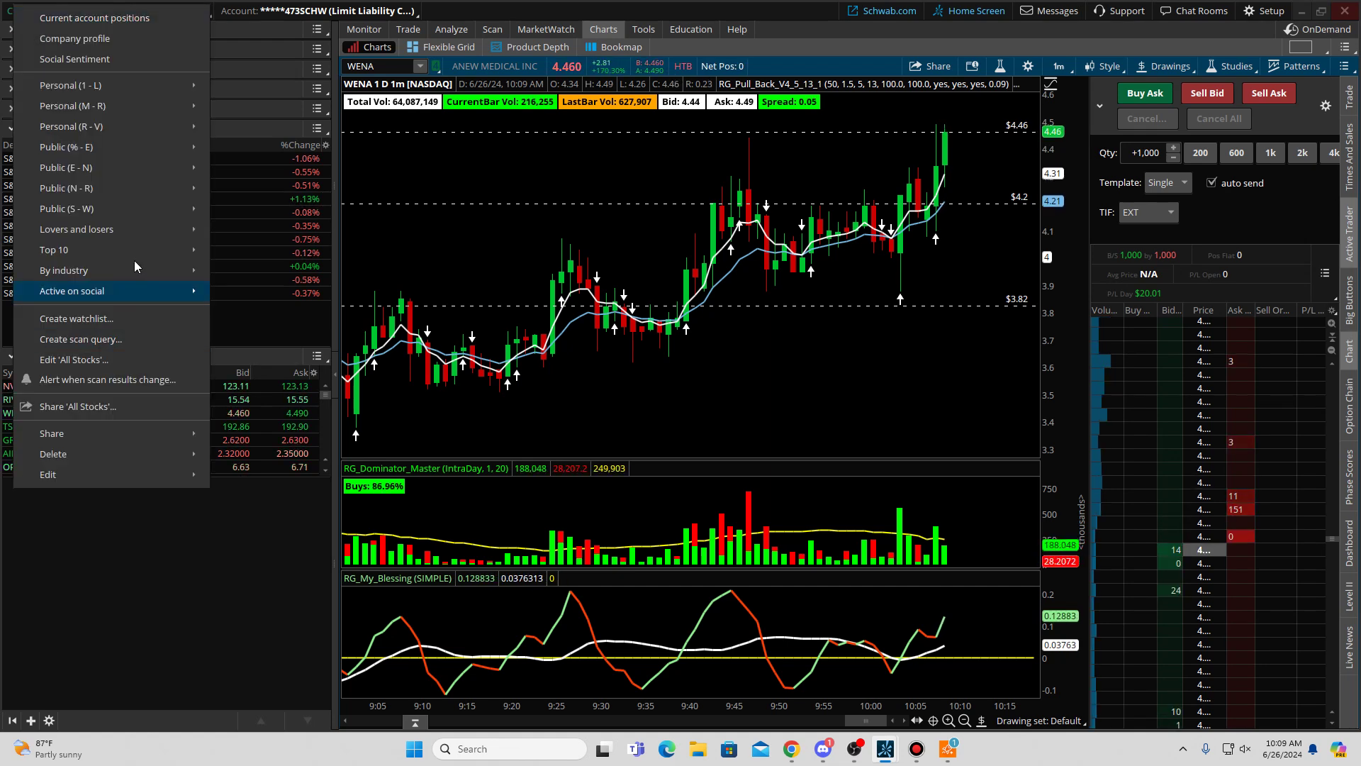
mouse_move(144, 230)
mouse_move(86, 272)
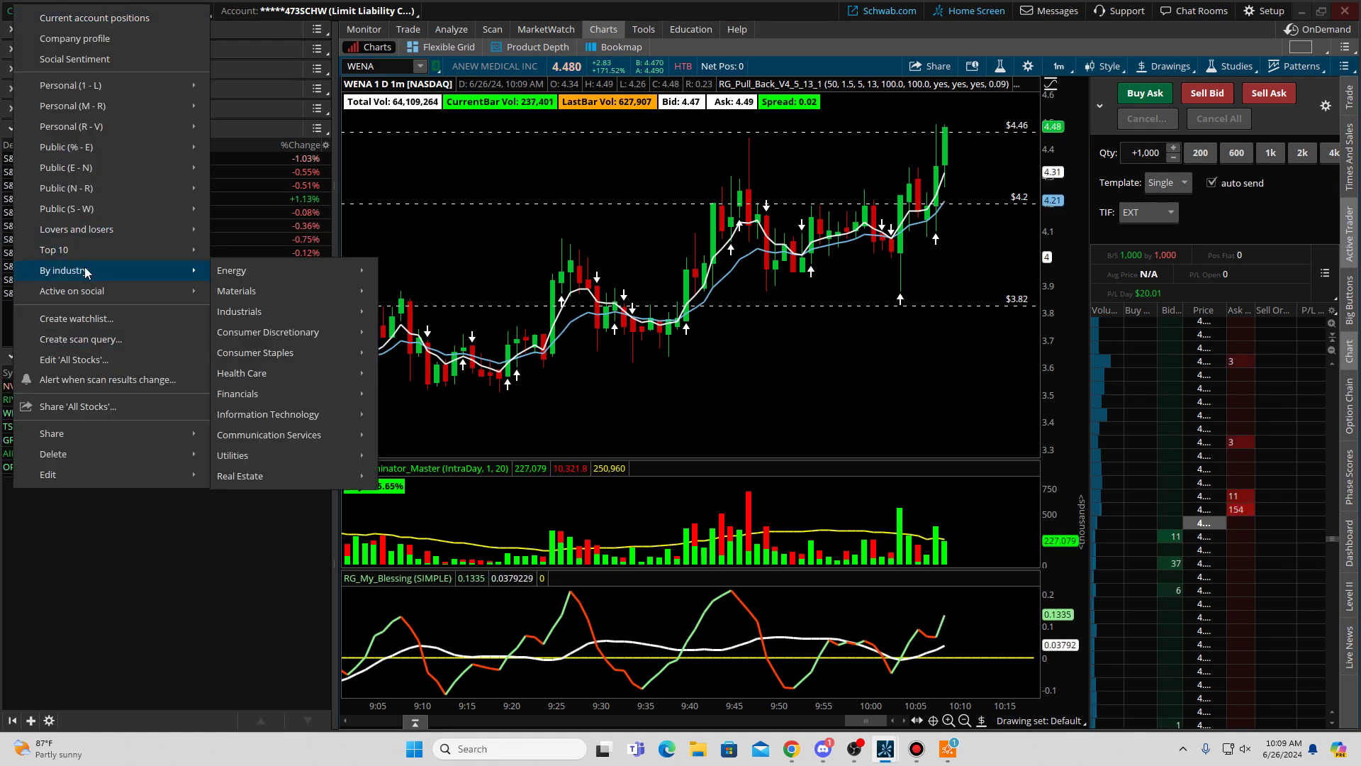
mouse_move(284, 335)
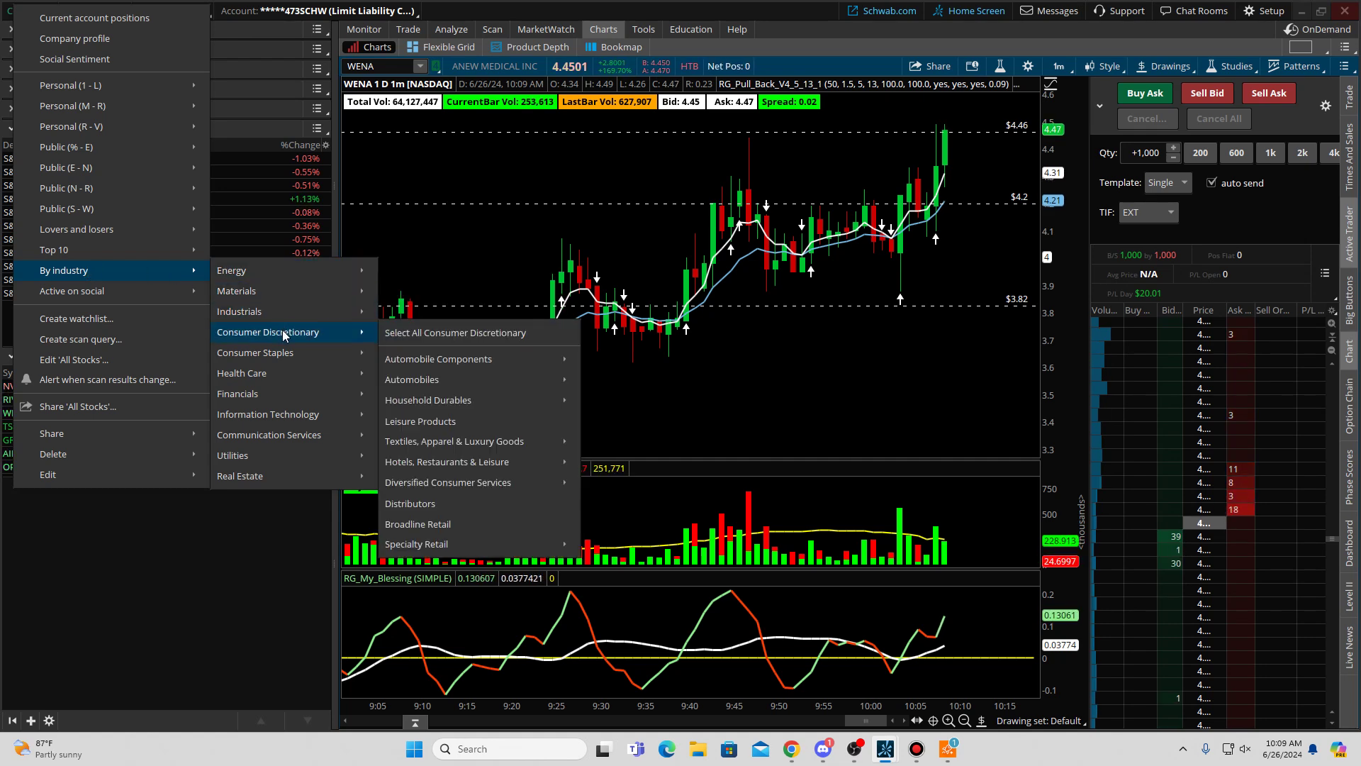
click(434, 335)
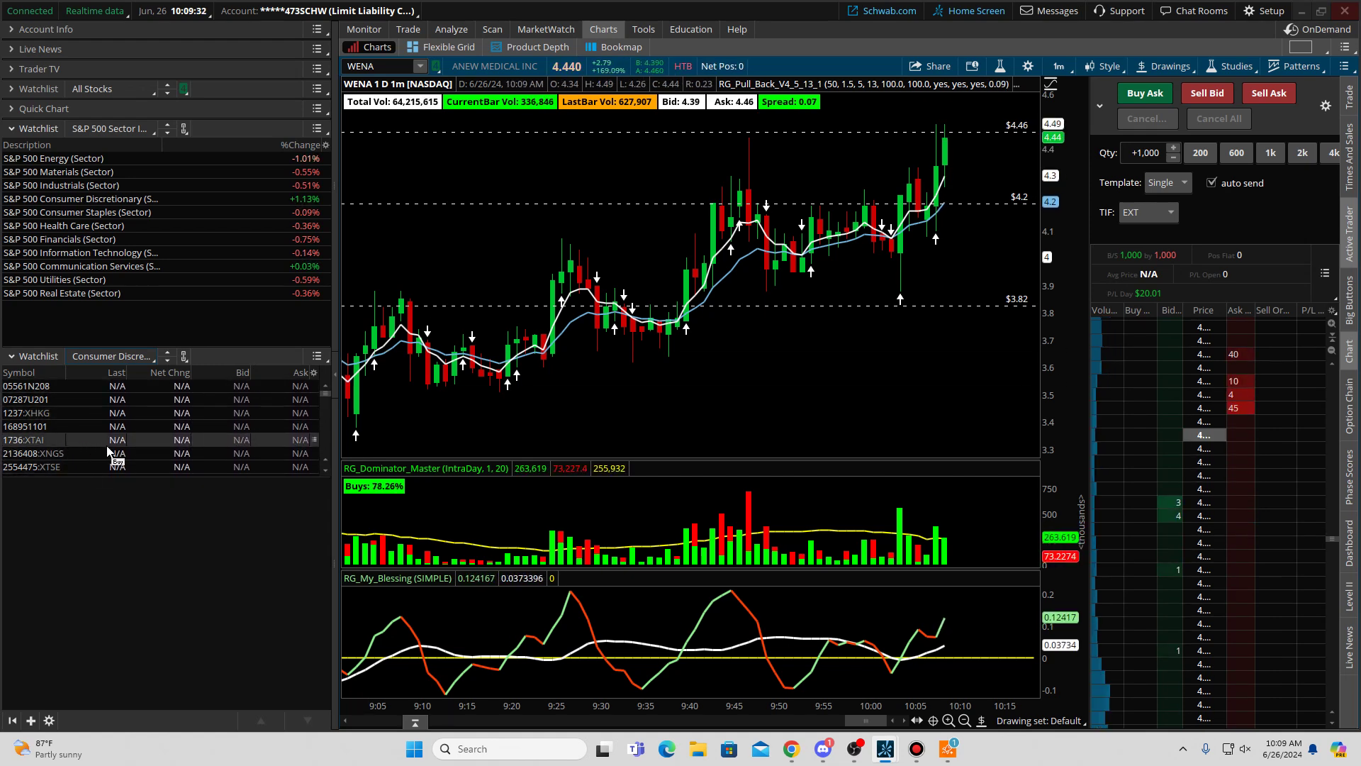
click(314, 373)
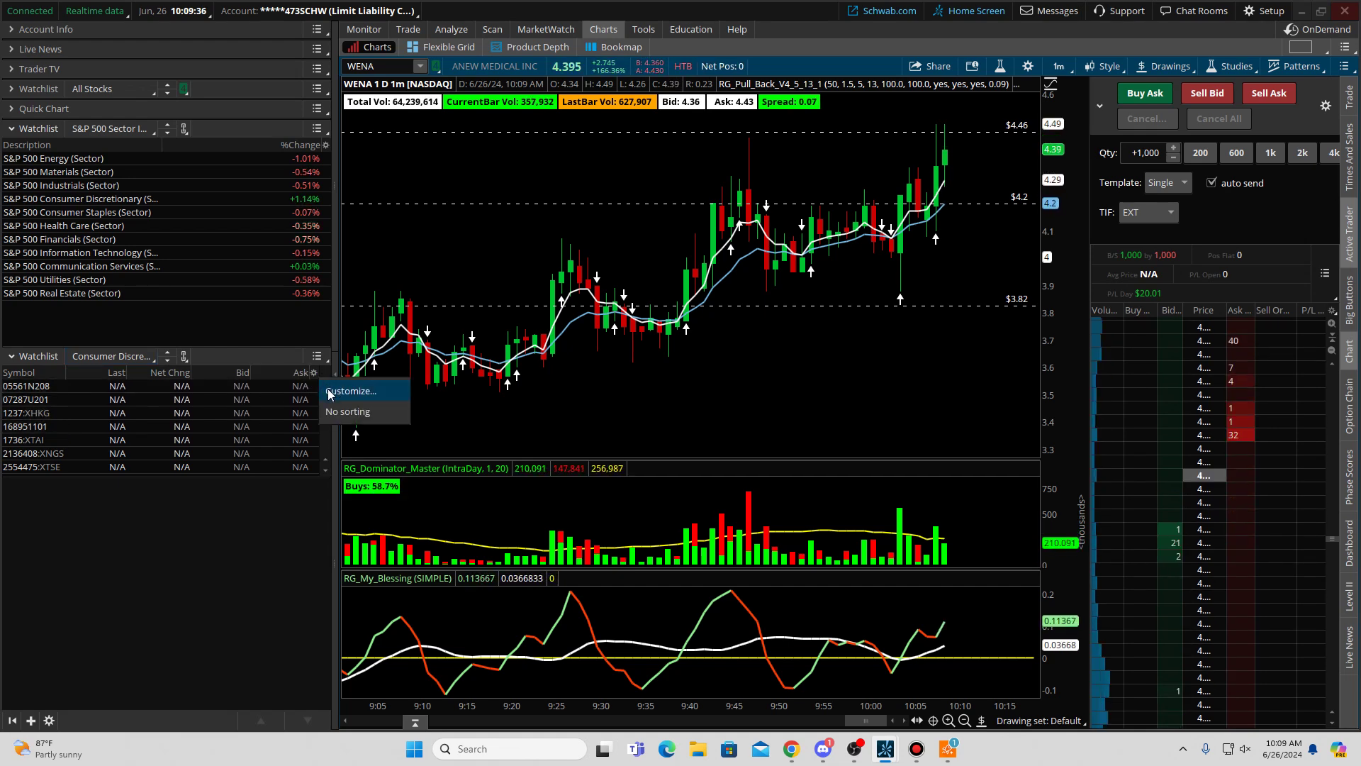
Step: In column customization, remove the Symbol, Last, Net Change, Bid and Ask columns
click(329, 392)
drag(309, 393, 795, 223)
double_click(768, 276)
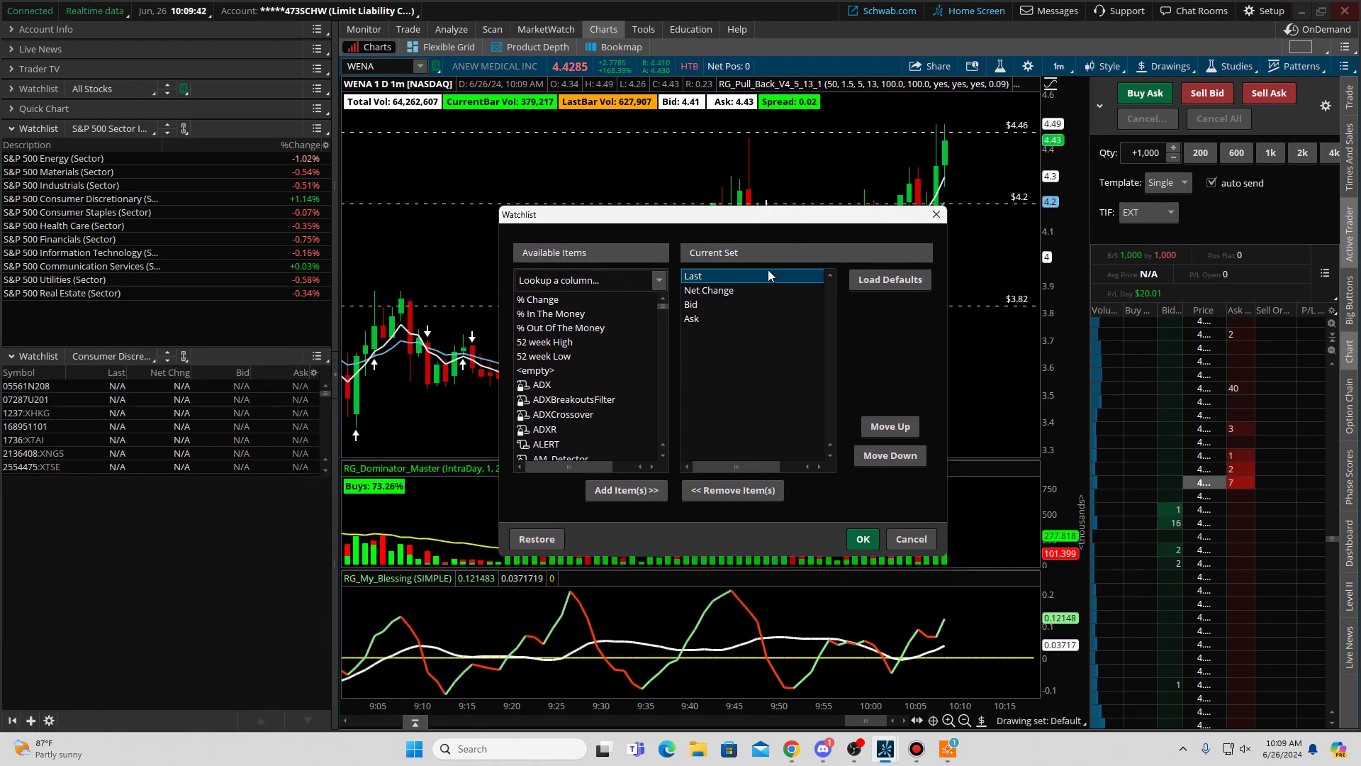
double_click(738, 273)
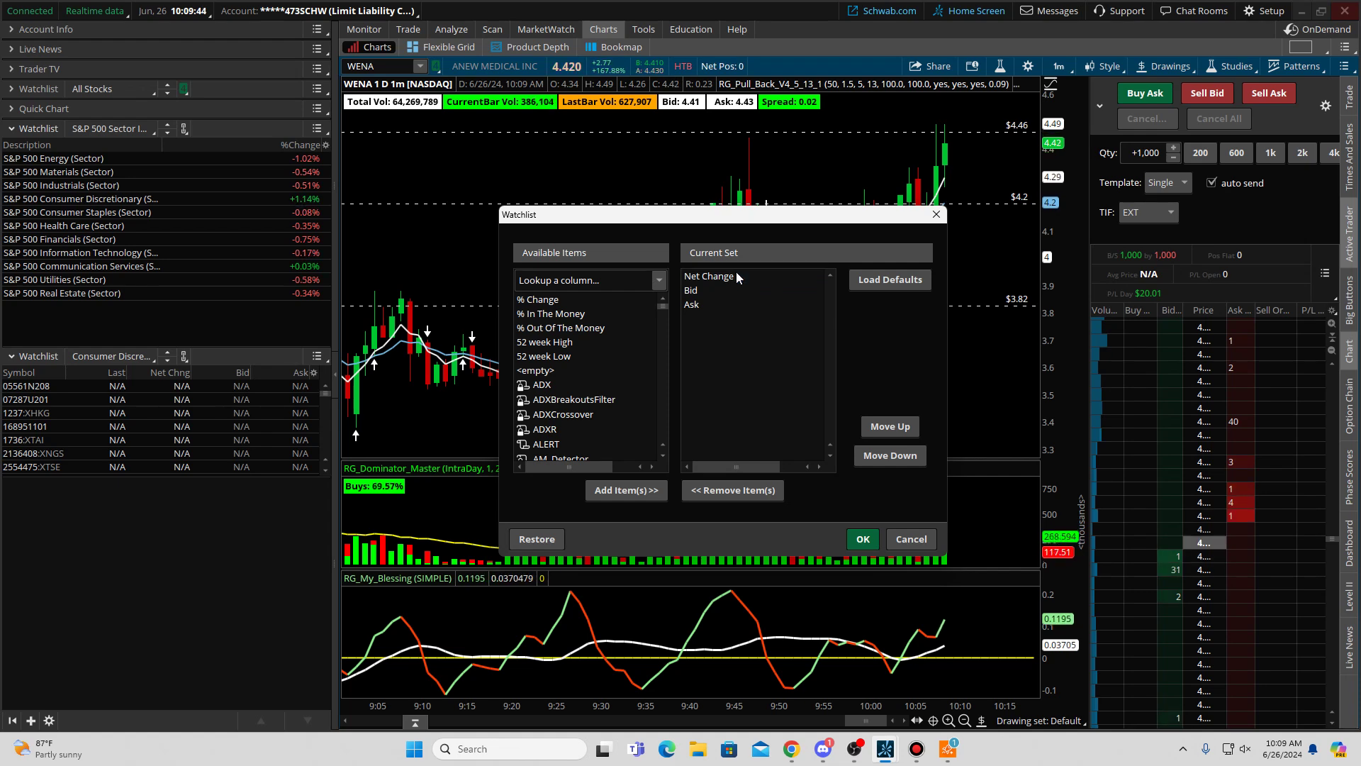
double_click(736, 273)
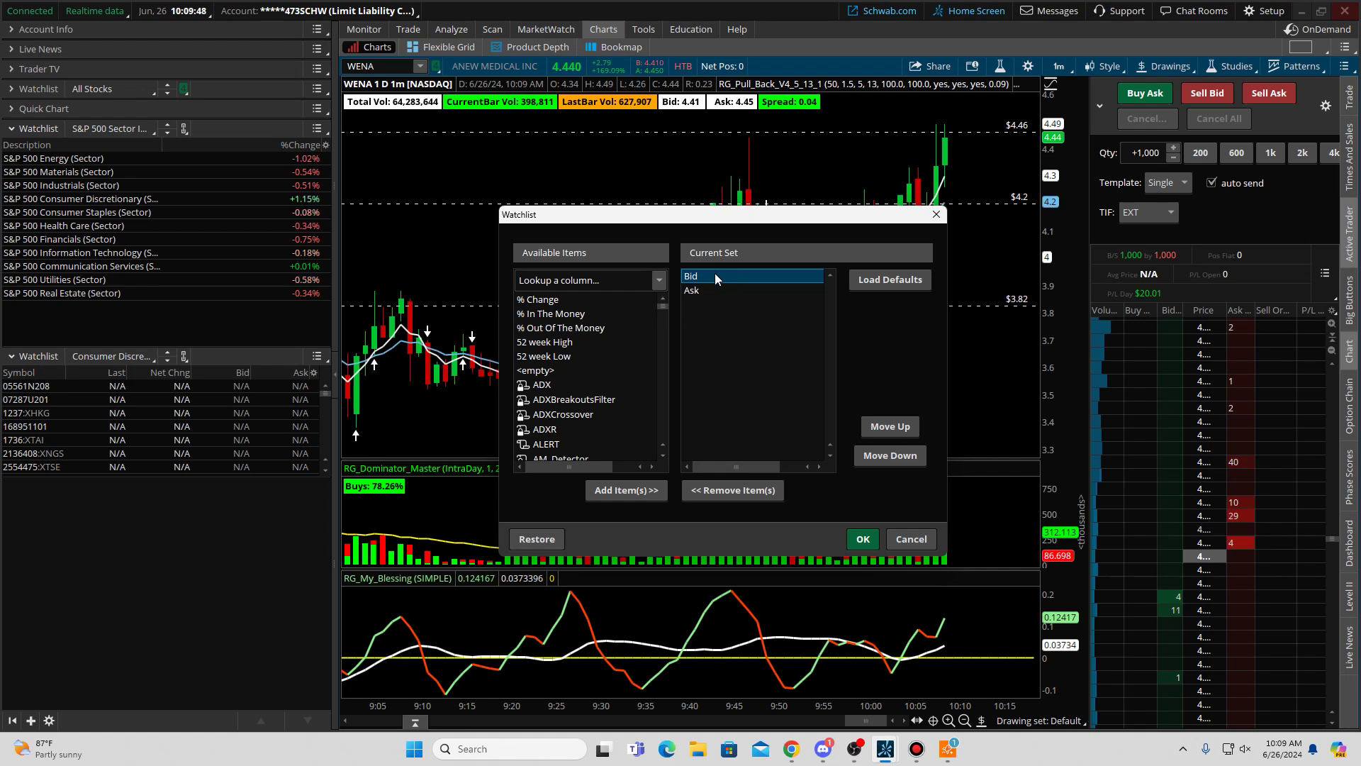
double_click(715, 274)
double_click(715, 274)
Step: Add the Description, % Change and Mark columns and apply the new column set
click(588, 280)
text(de)
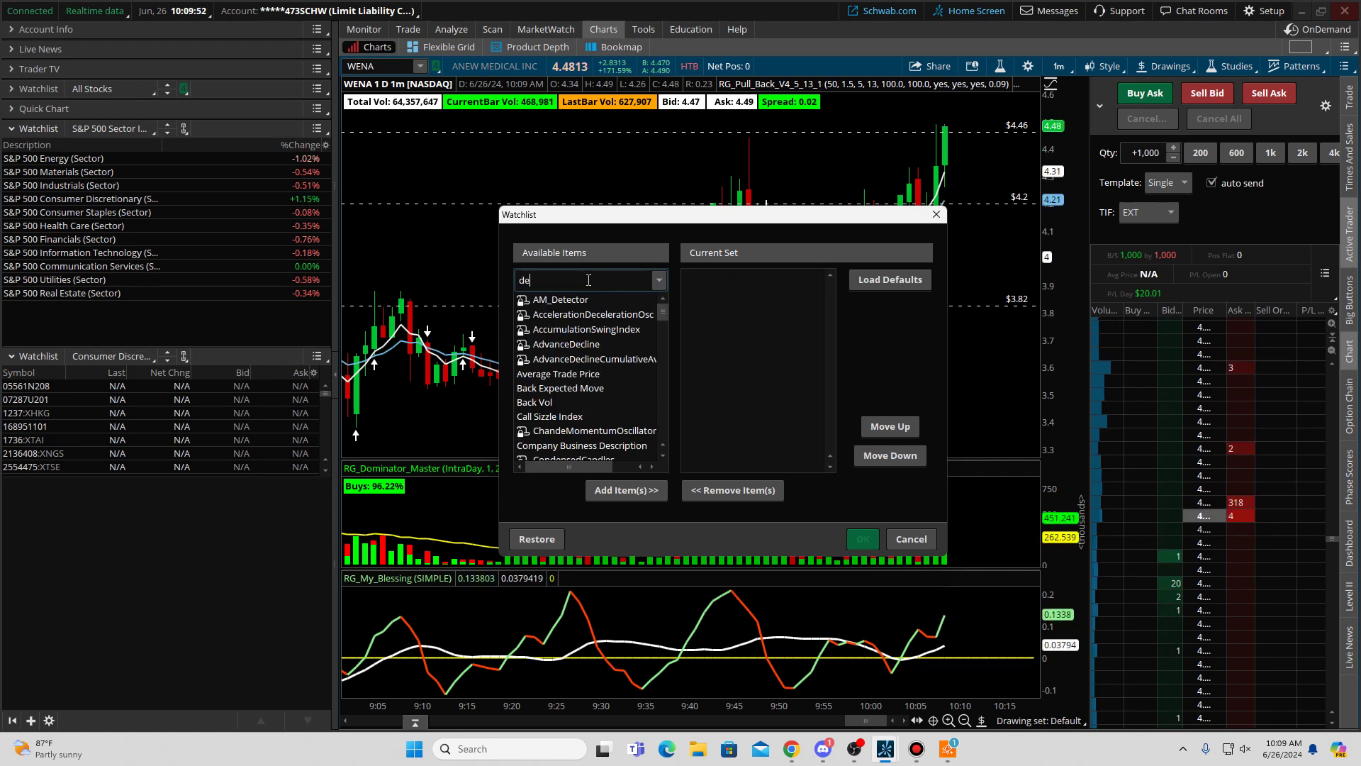
text(scr)
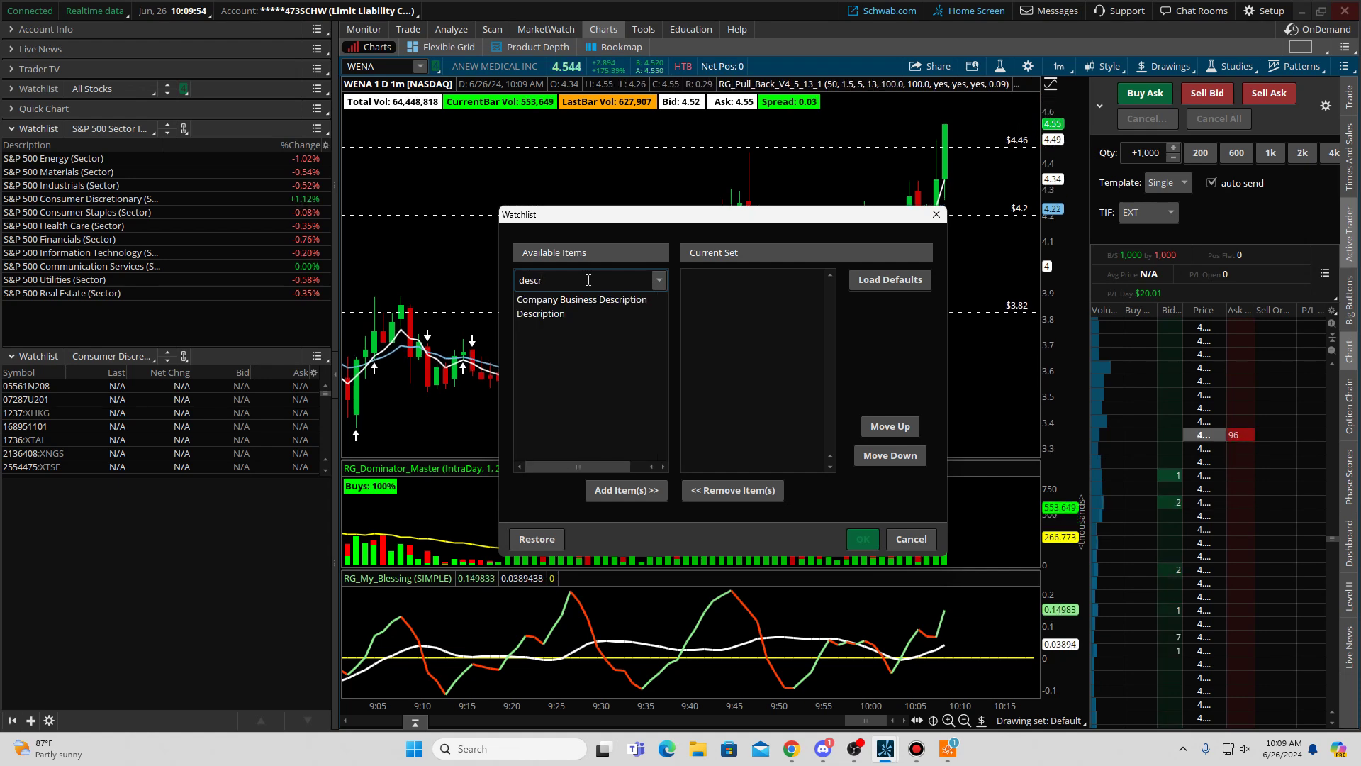
double_click(566, 313)
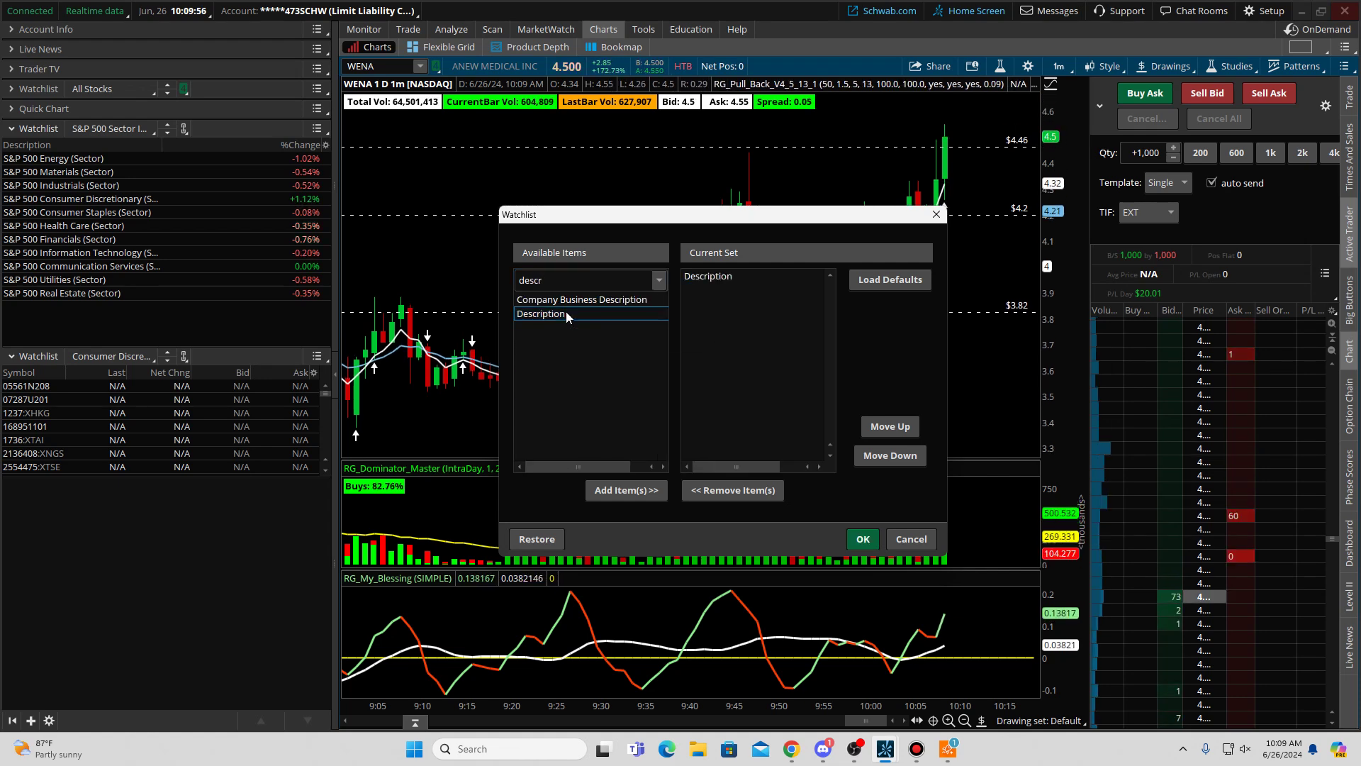
click(561, 278)
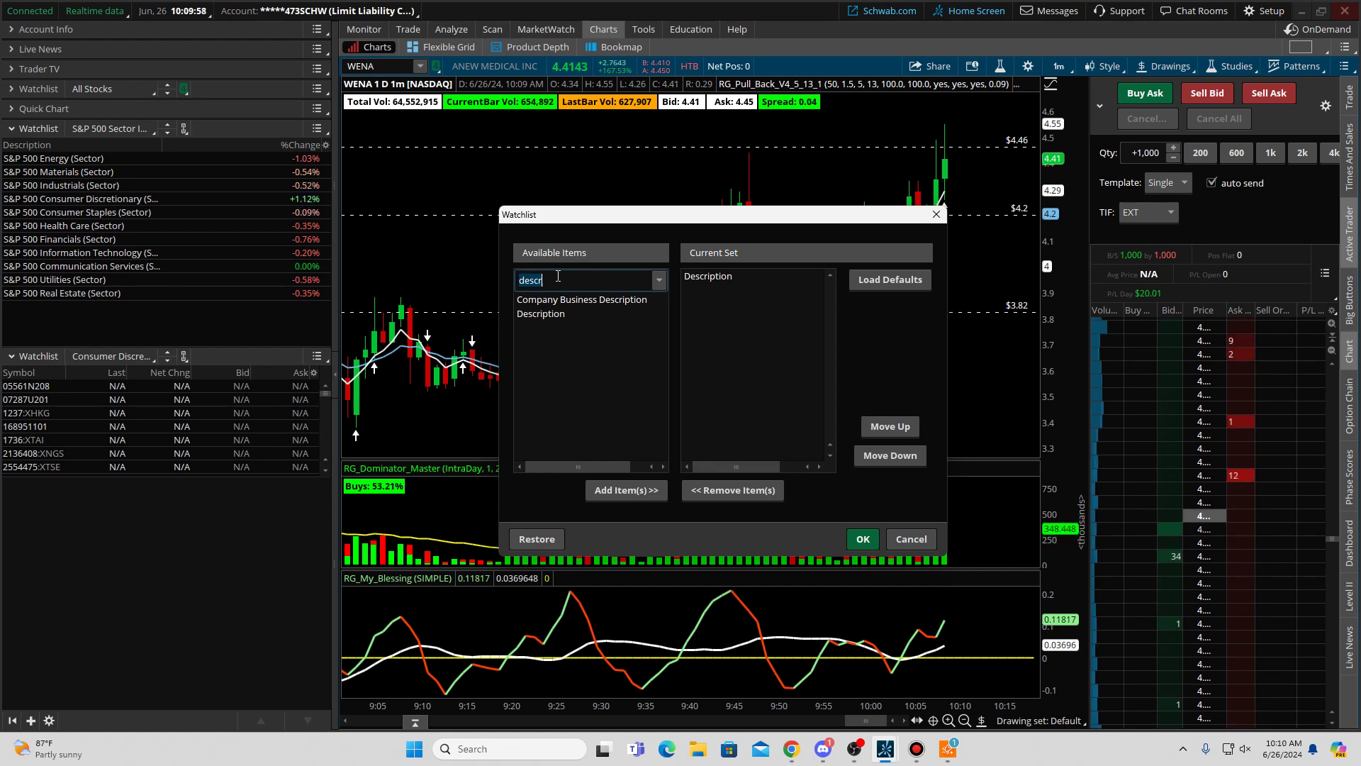
drag(543, 280, 527, 280)
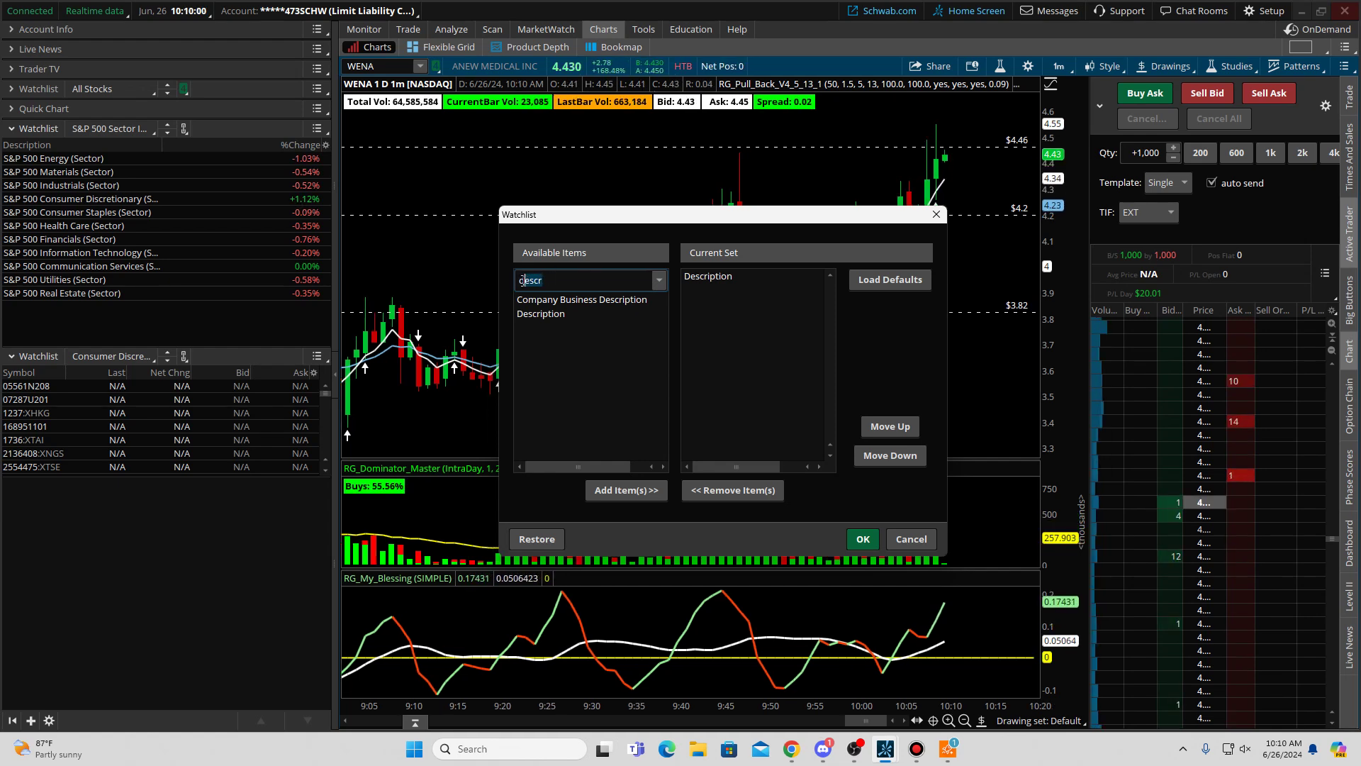
text(%)
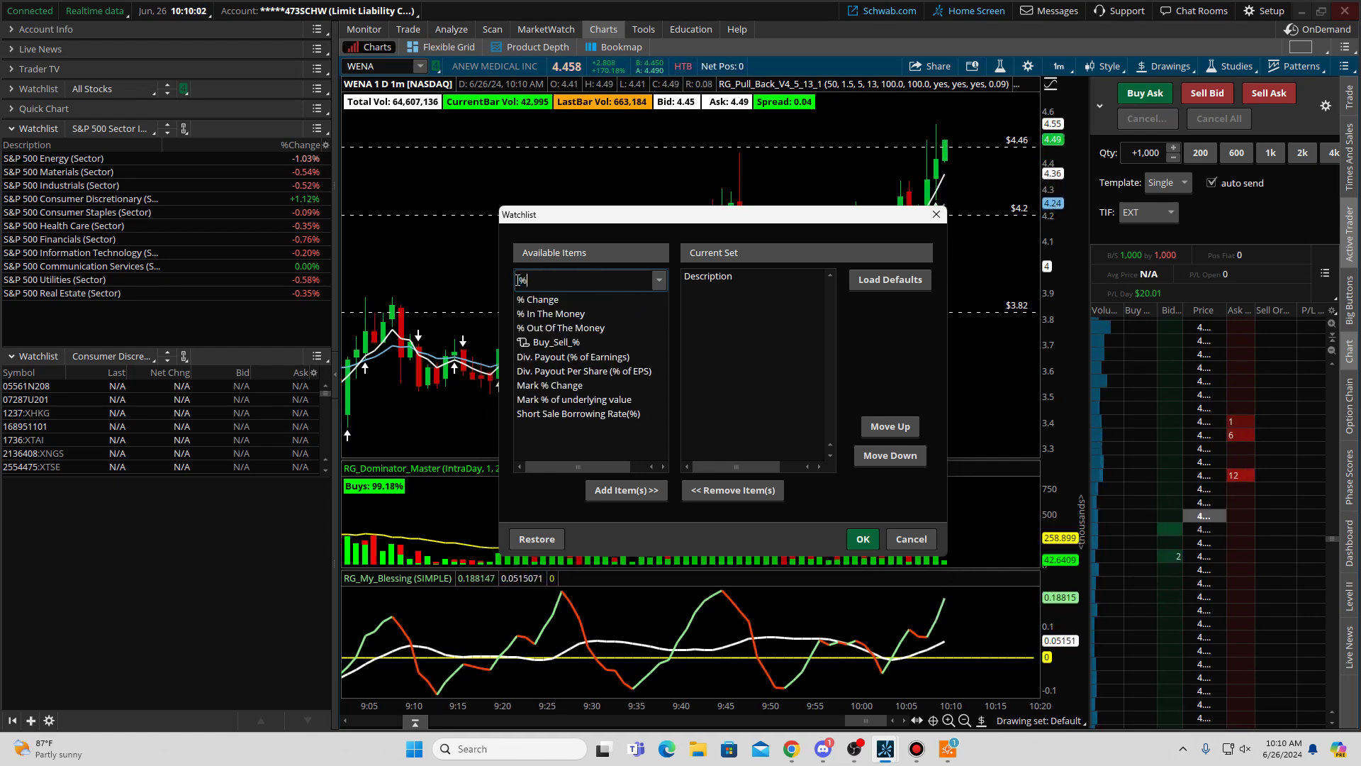
double_click(533, 301)
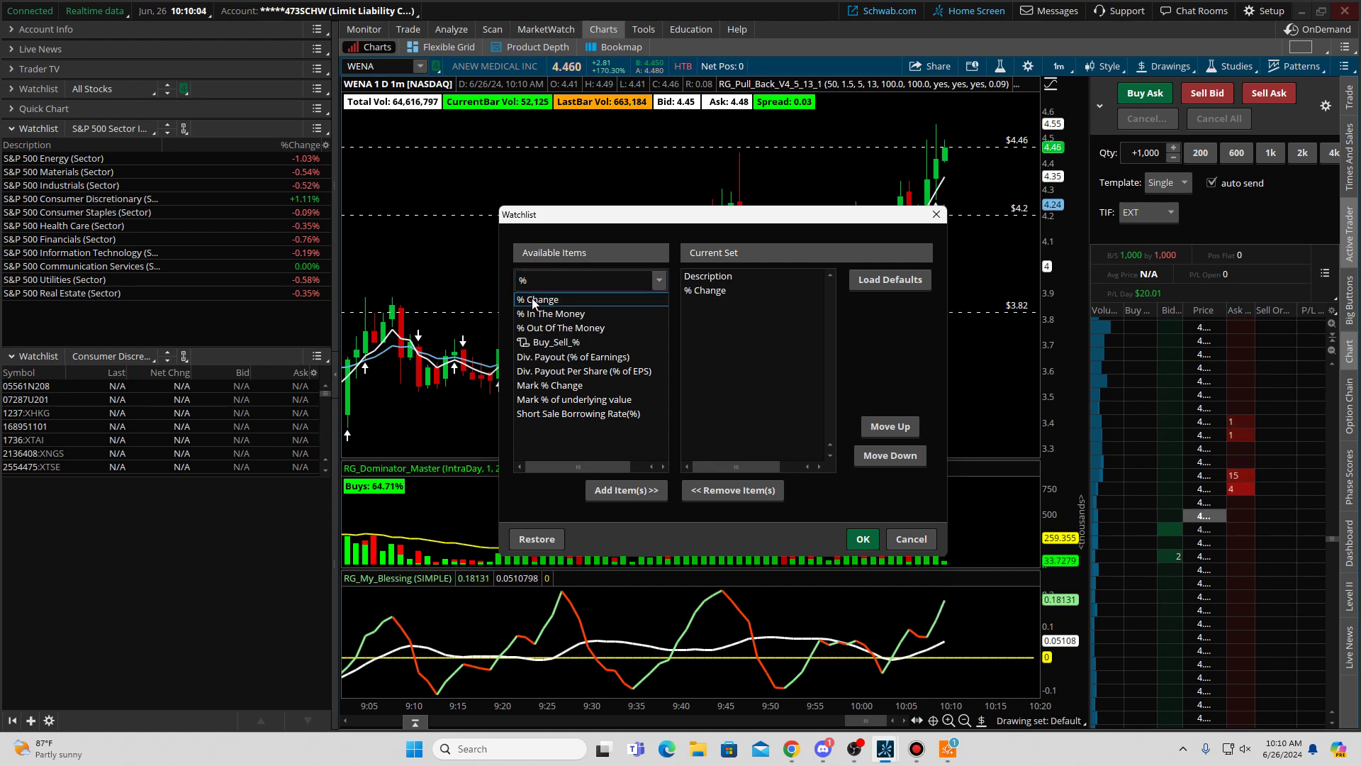
click(553, 283)
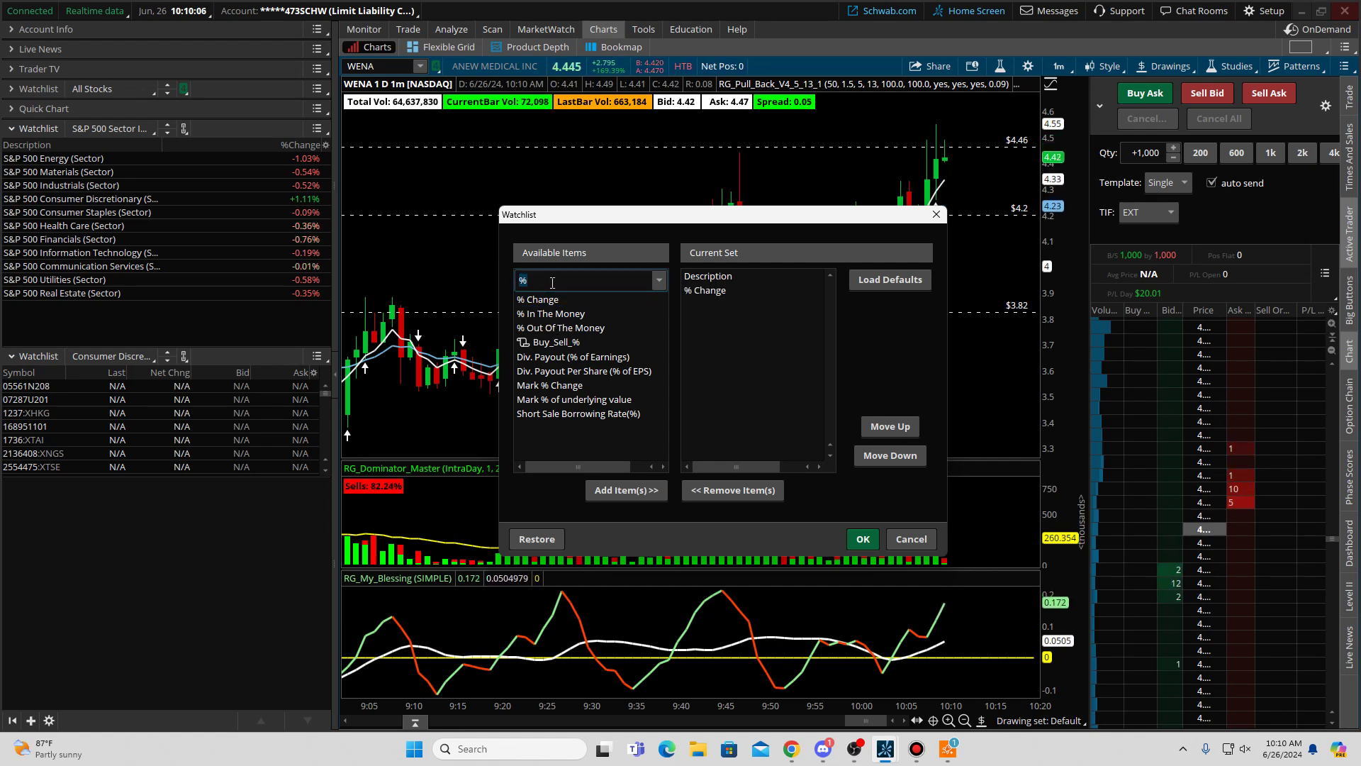
text(mar)
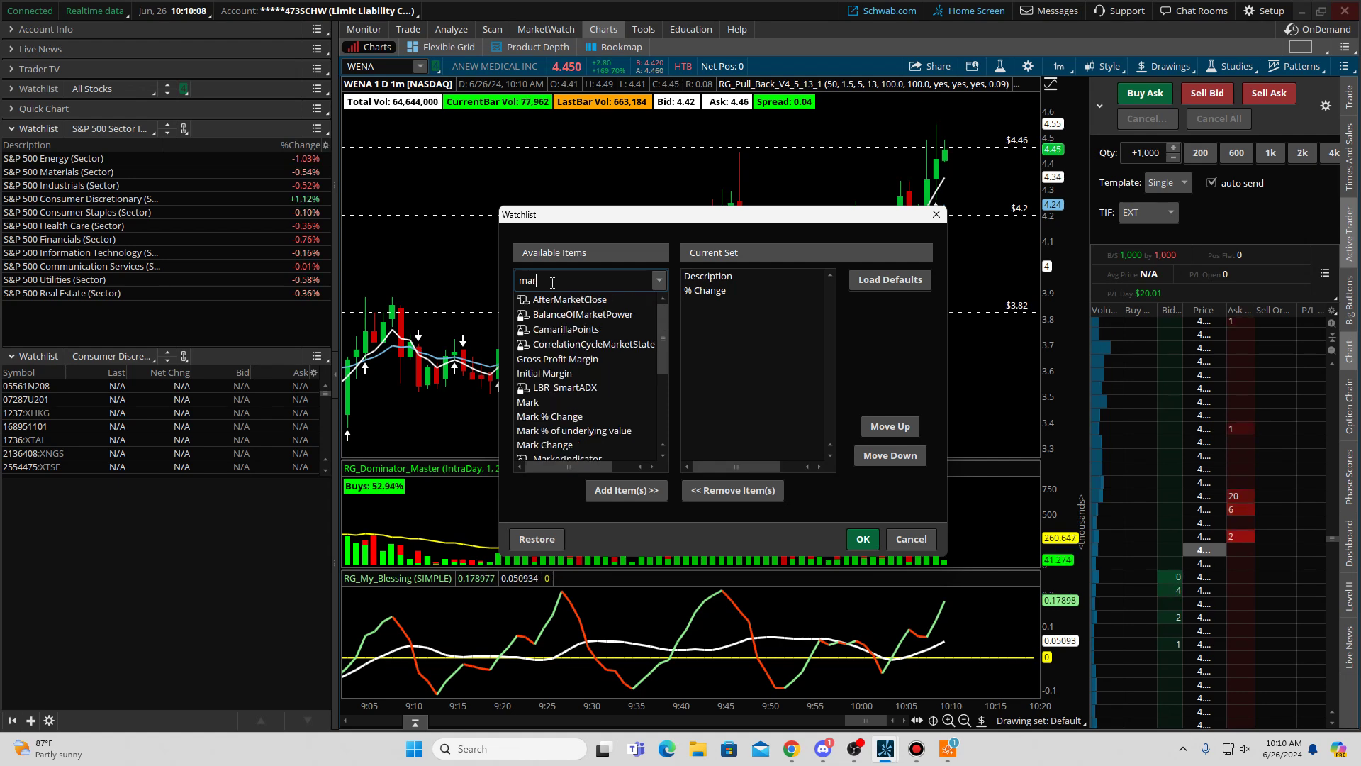
text(k)
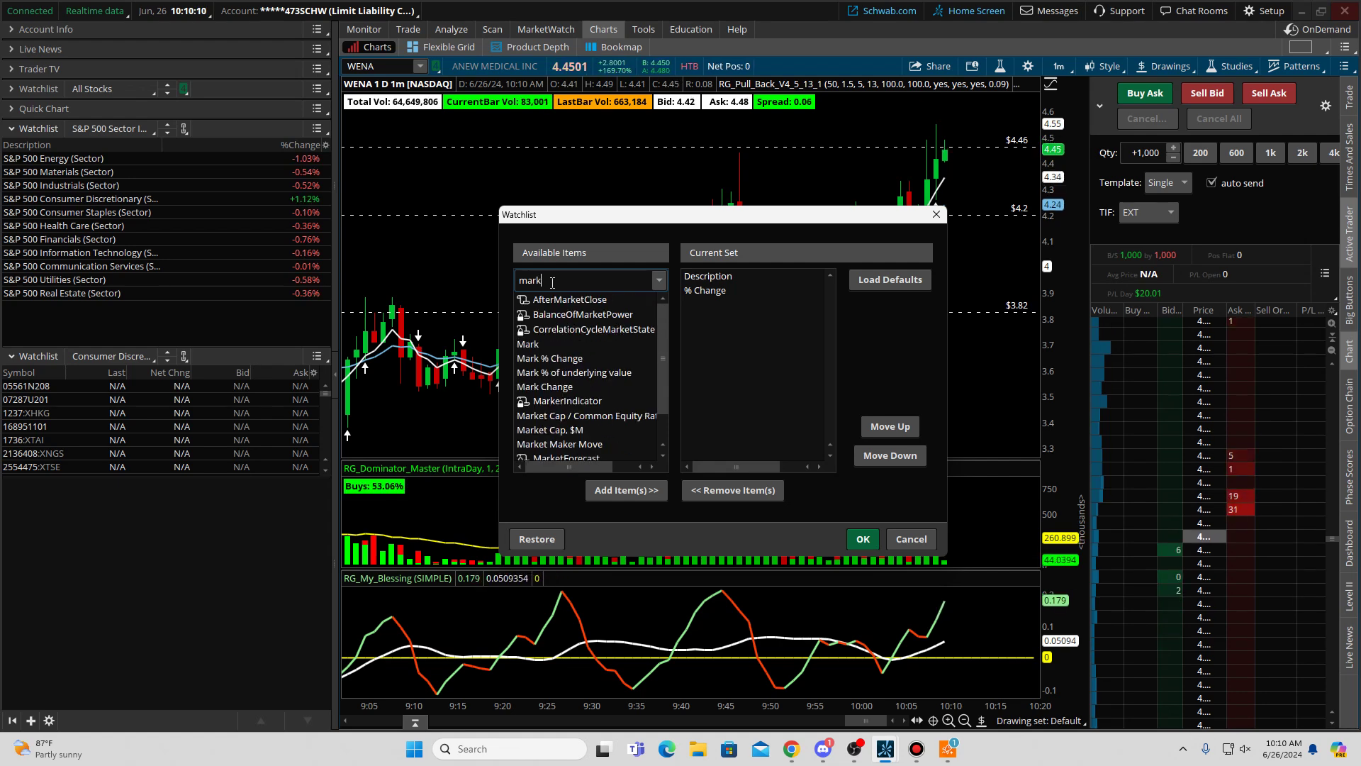
click(563, 343)
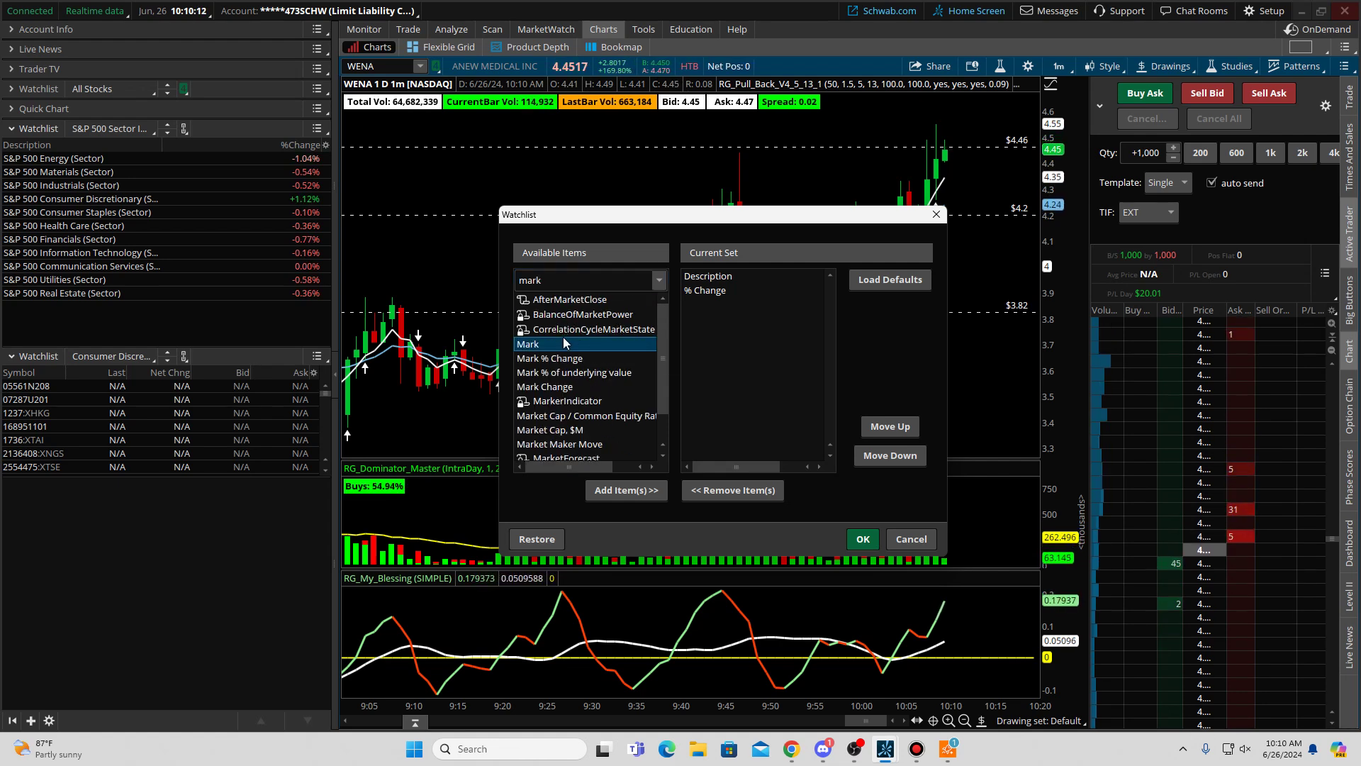
click(862, 539)
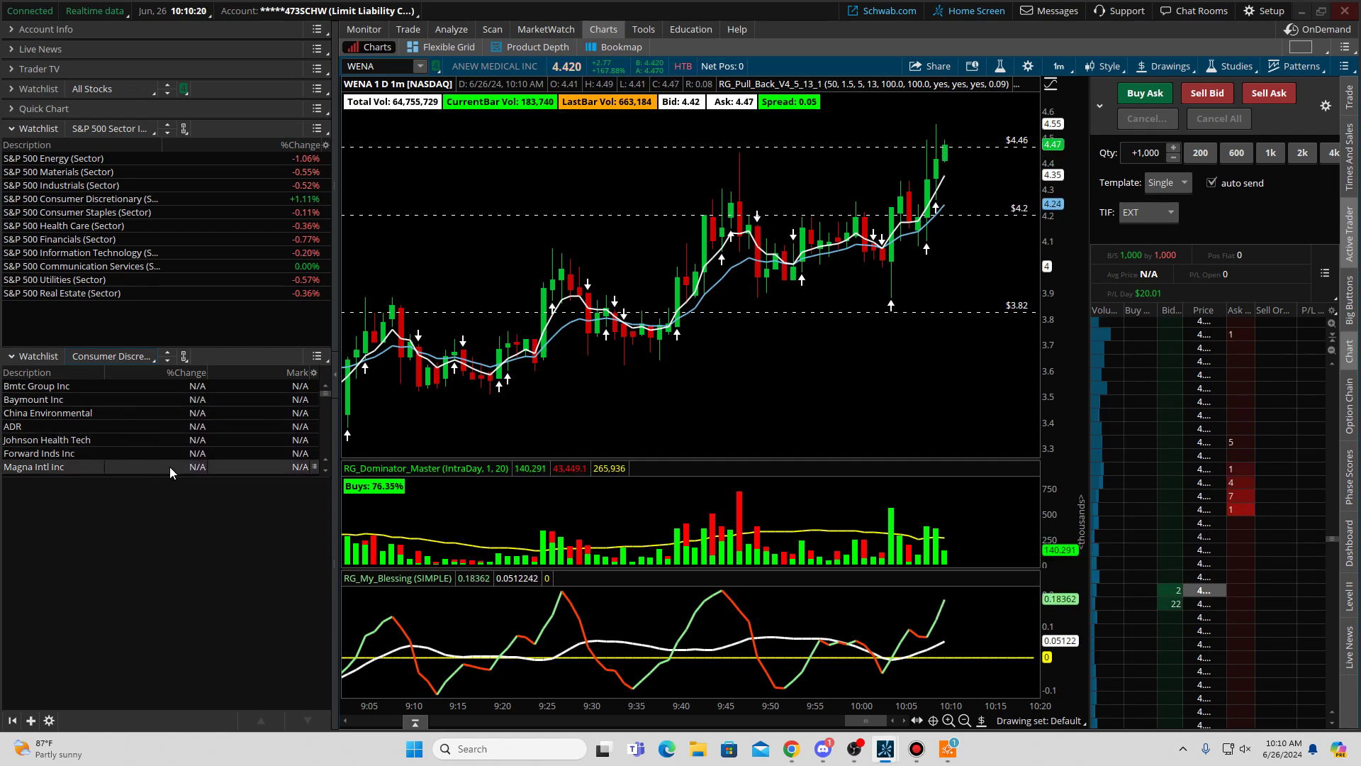
Step: Make the Consumer Discretionary watchlist taller and sort it by %Change in descending order
drag(174, 489, 177, 594)
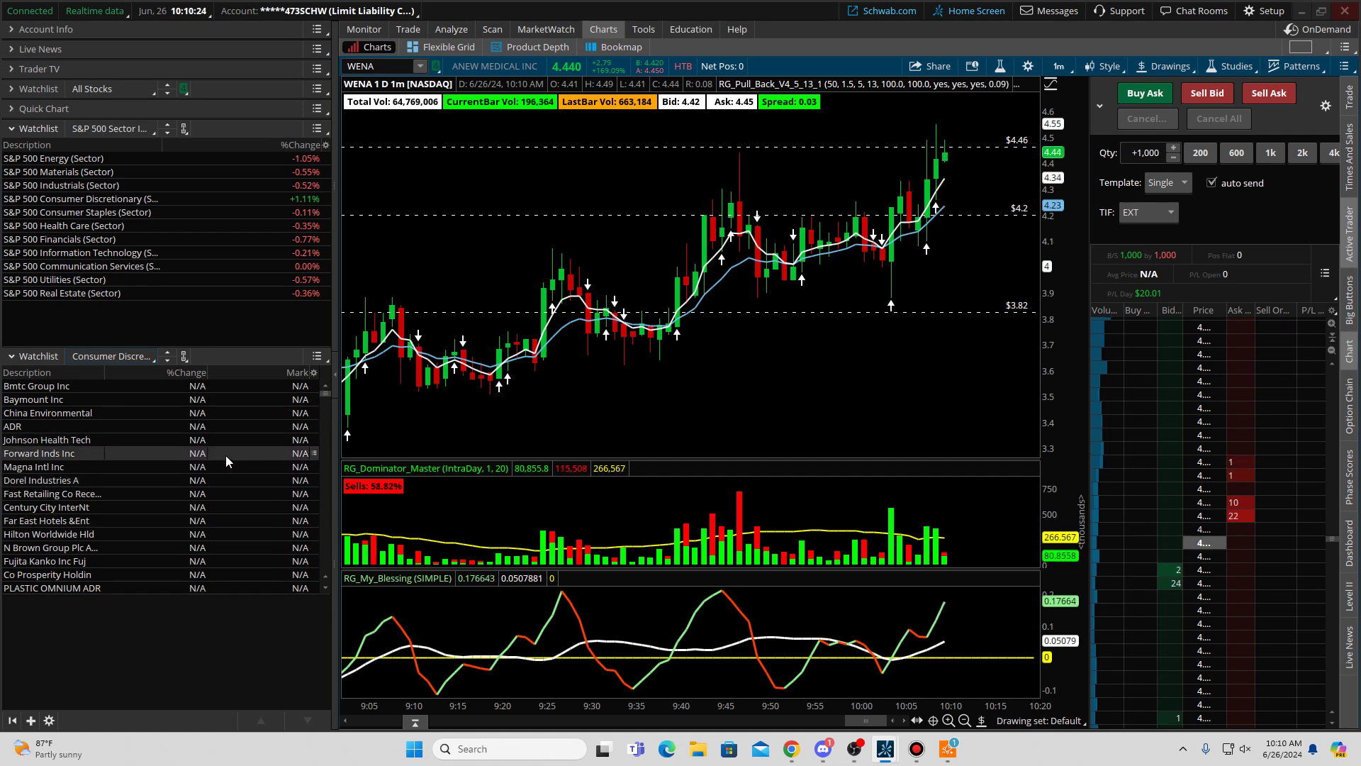
scroll(227, 460, down, 5)
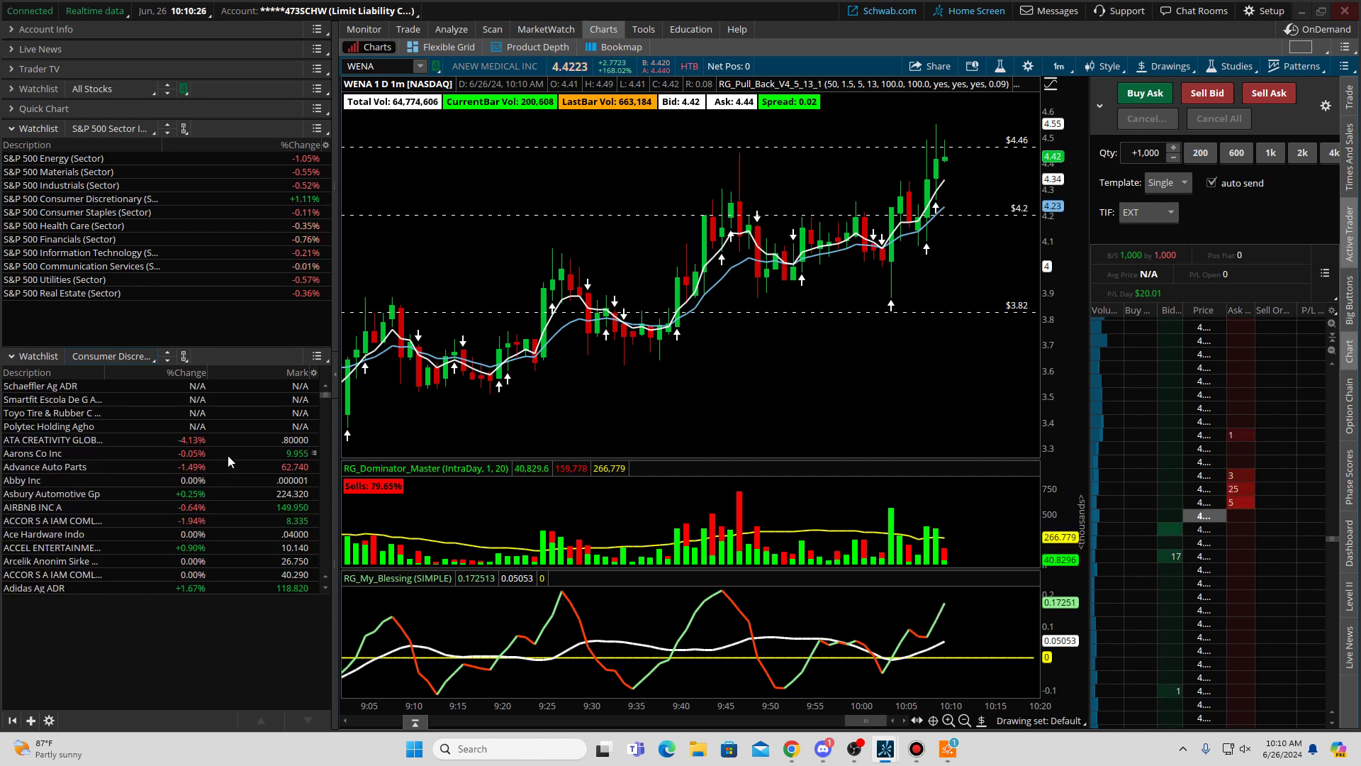
scroll(234, 461, up, 3)
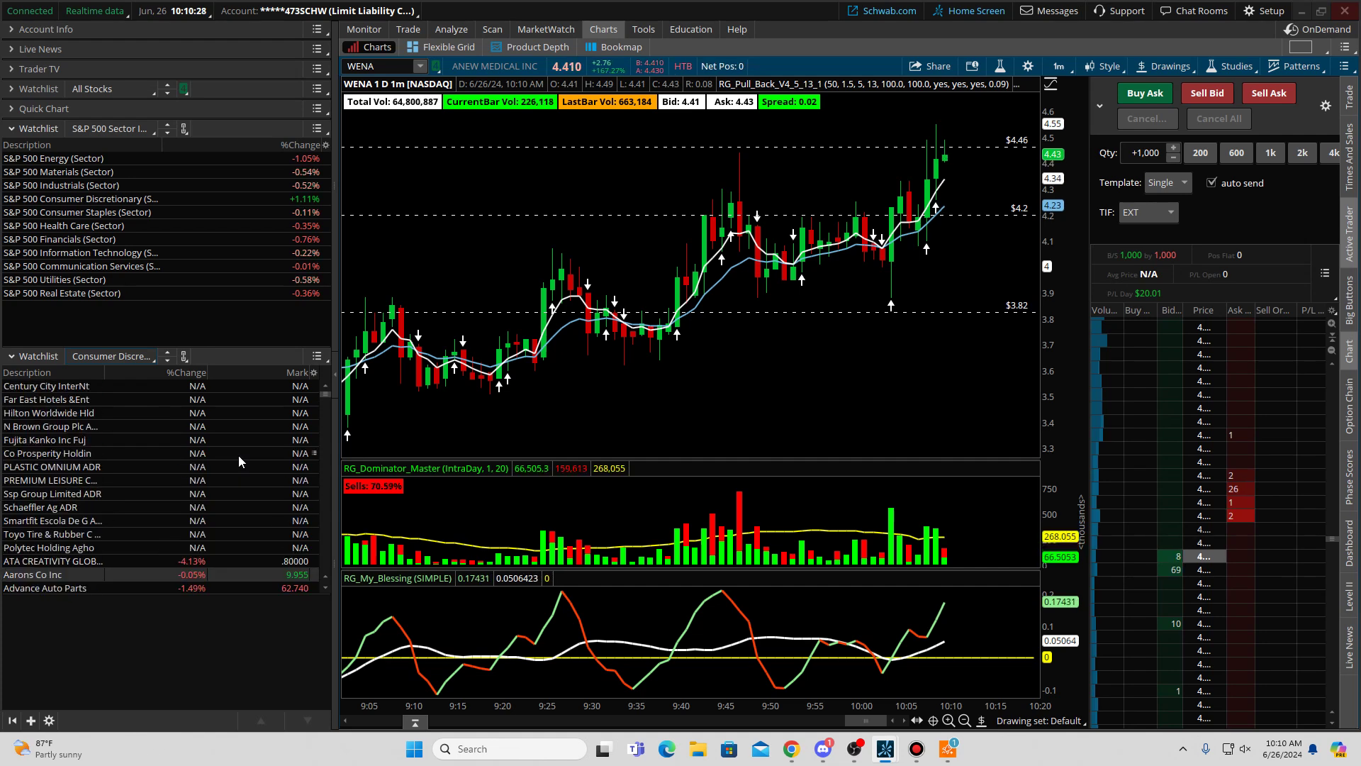
click(191, 374)
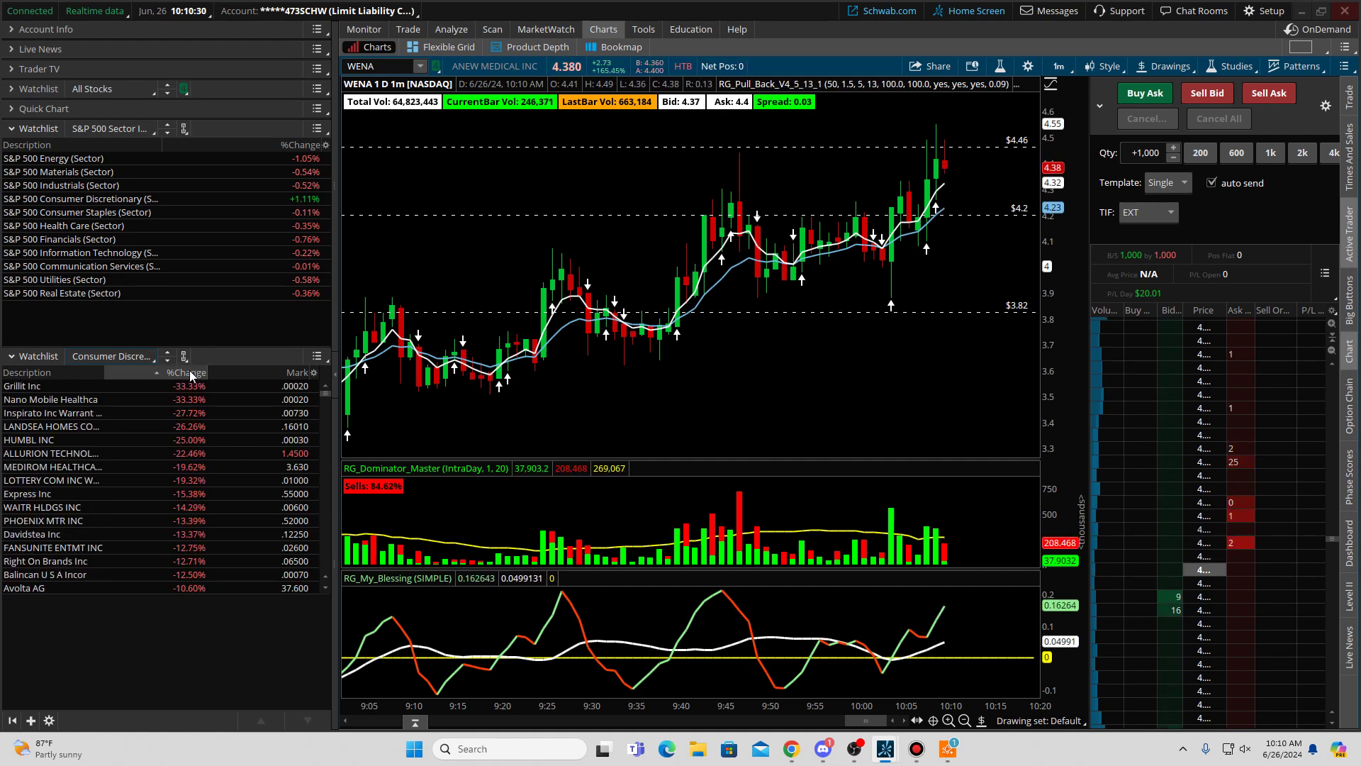
click(190, 373)
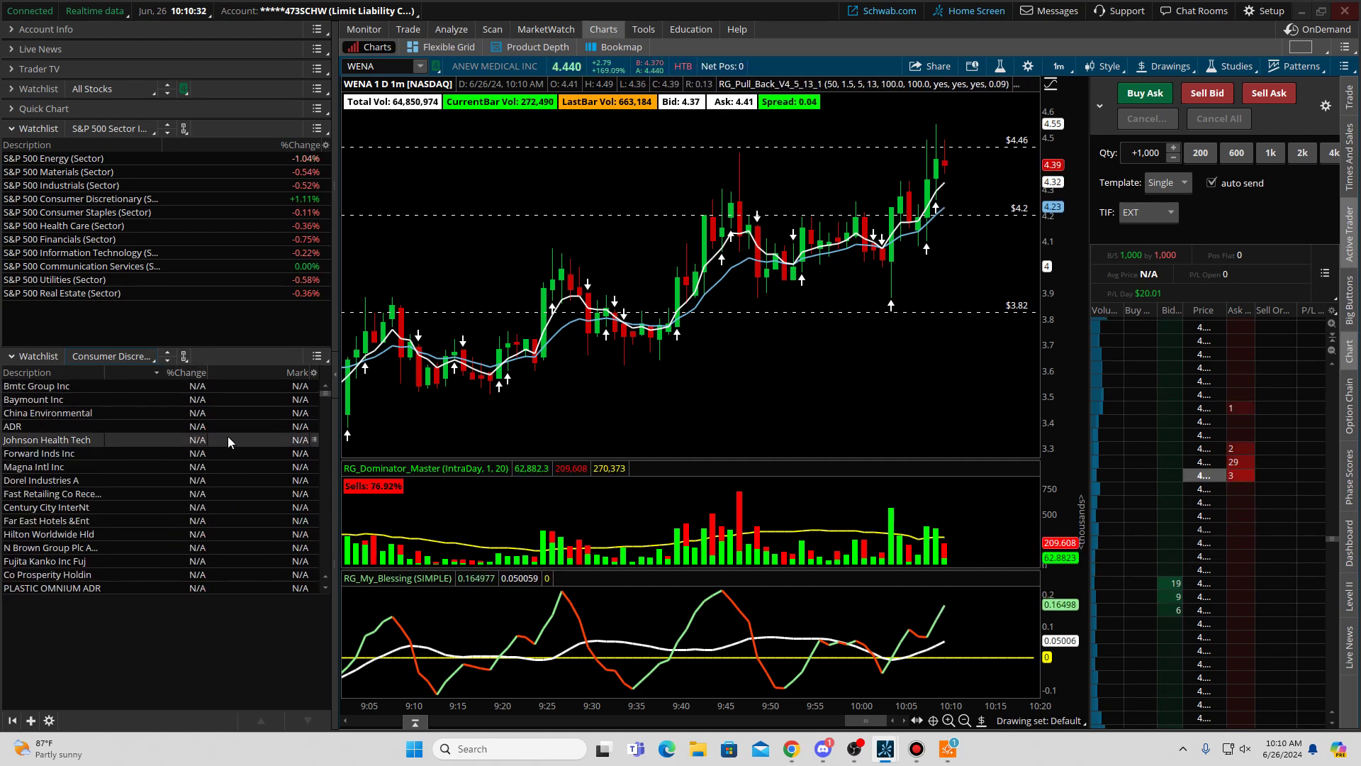
Step: Scroll the list to bring the biggest gainers into view and select a stock
scroll(219, 443, down, 5)
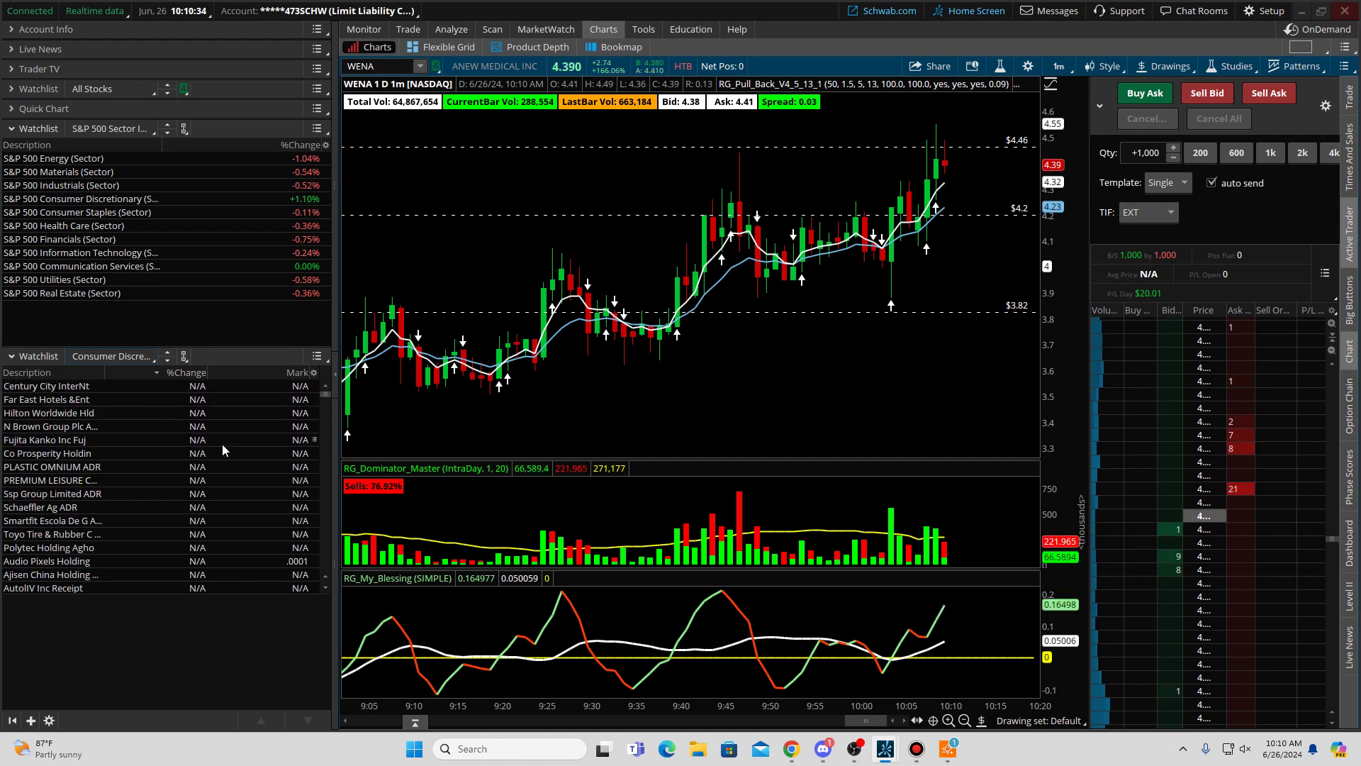
scroll(222, 444, down, 10)
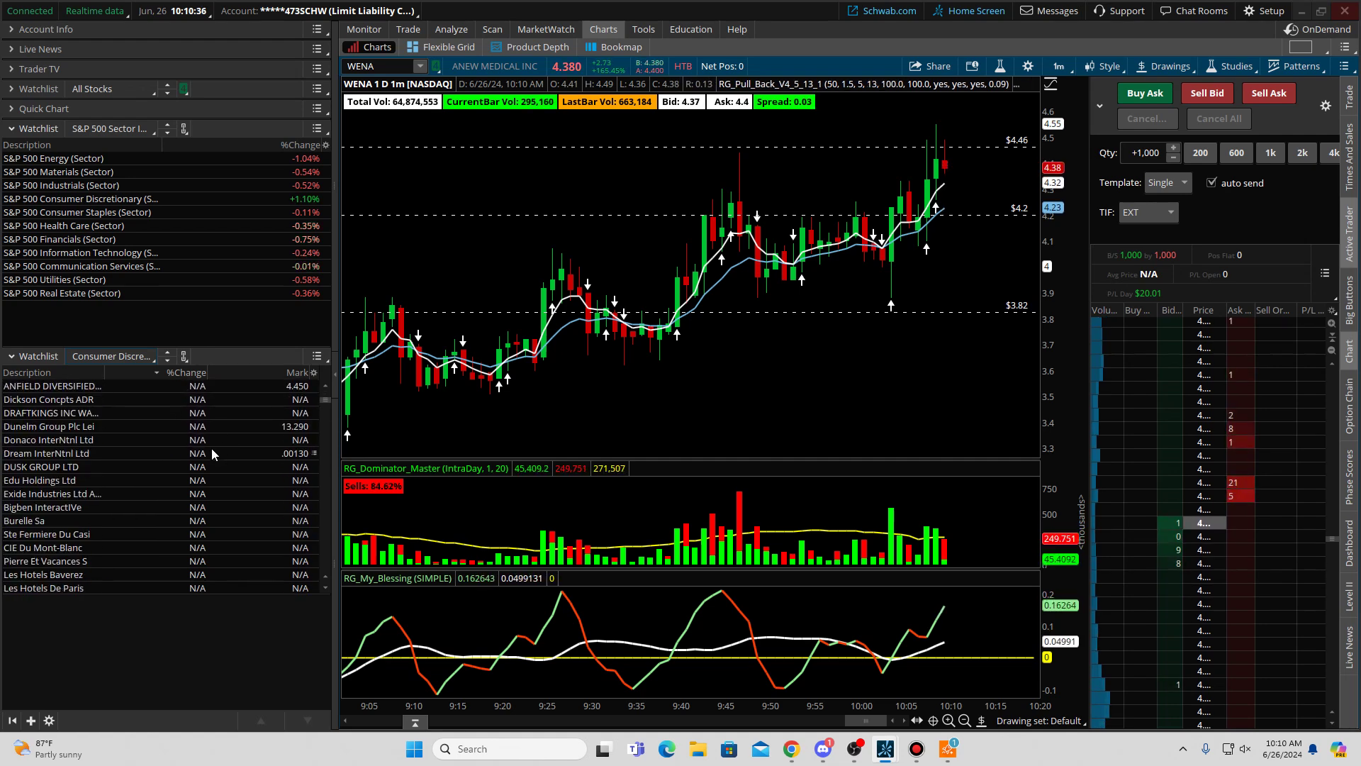
scroll(212, 449, down, 15)
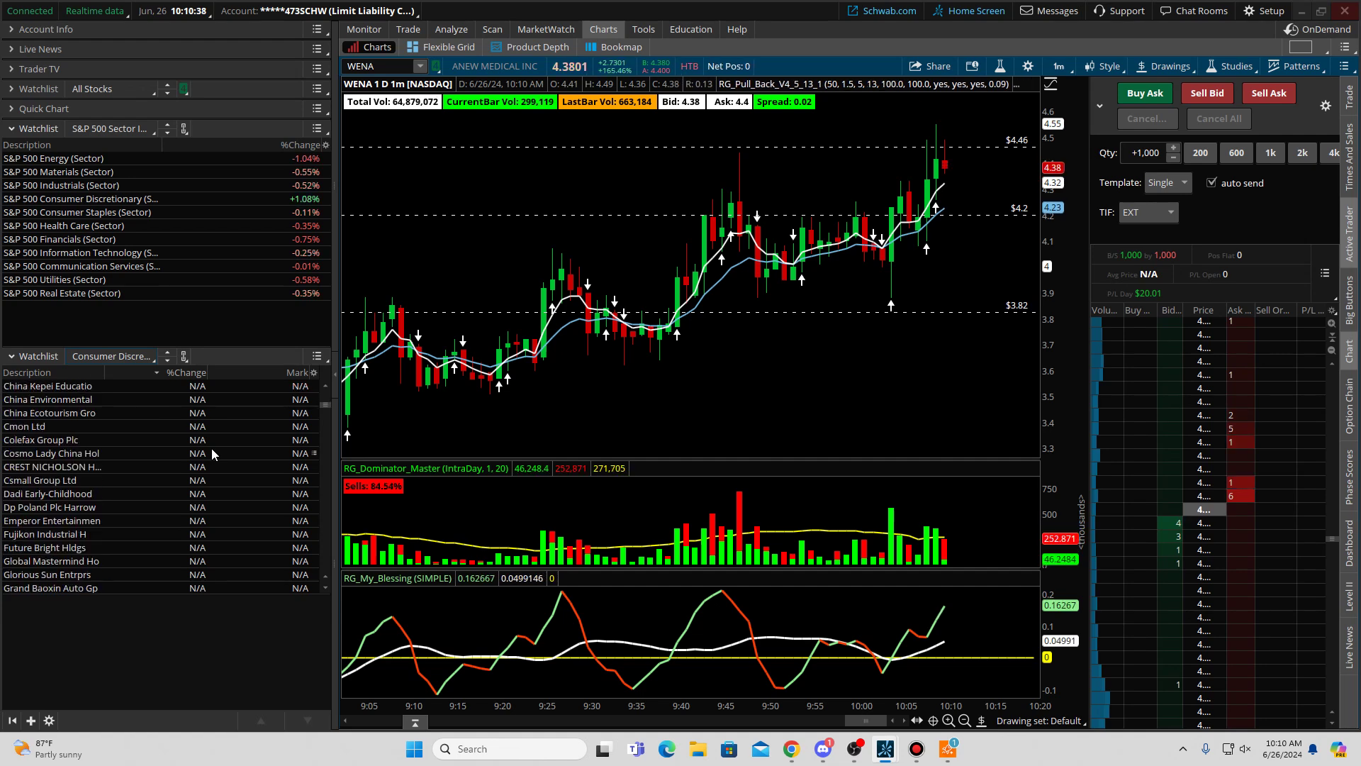
scroll(204, 454, down, 5)
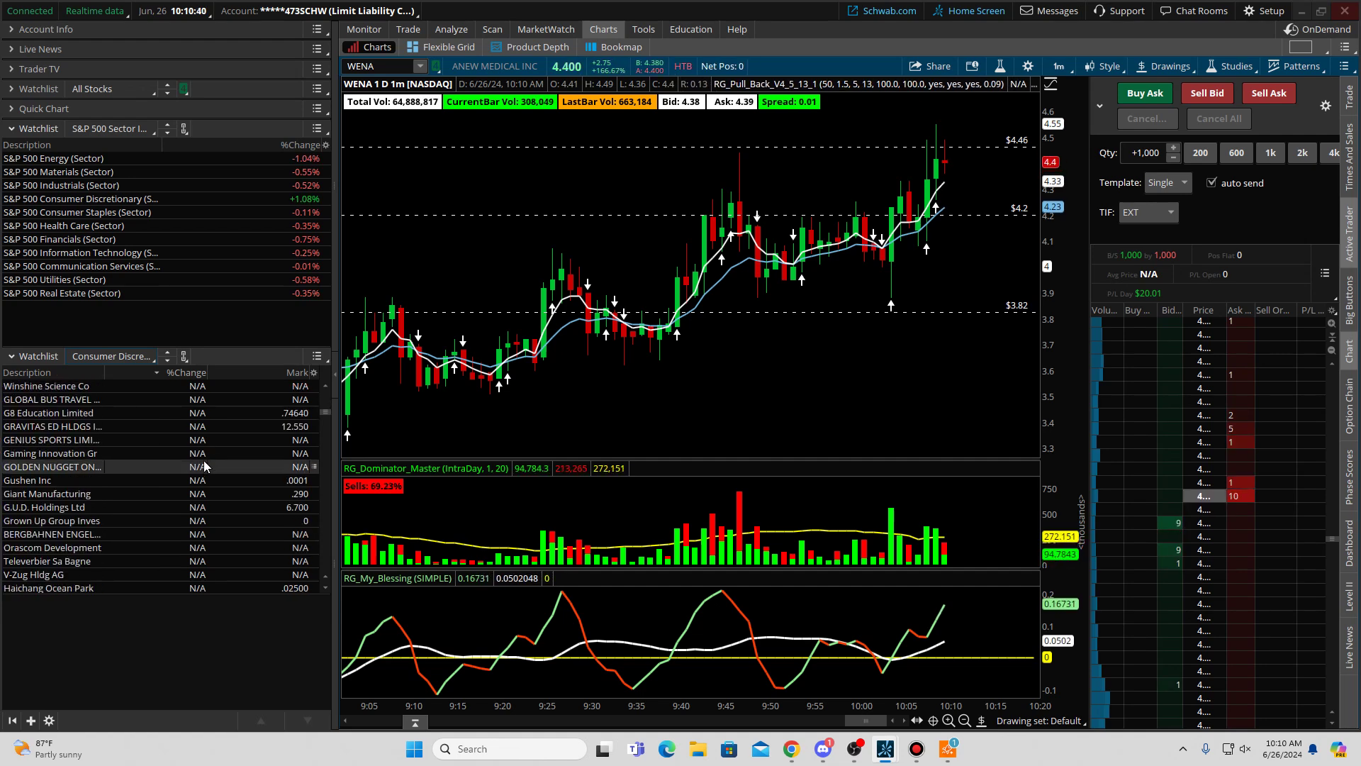
scroll(209, 464, down, 10)
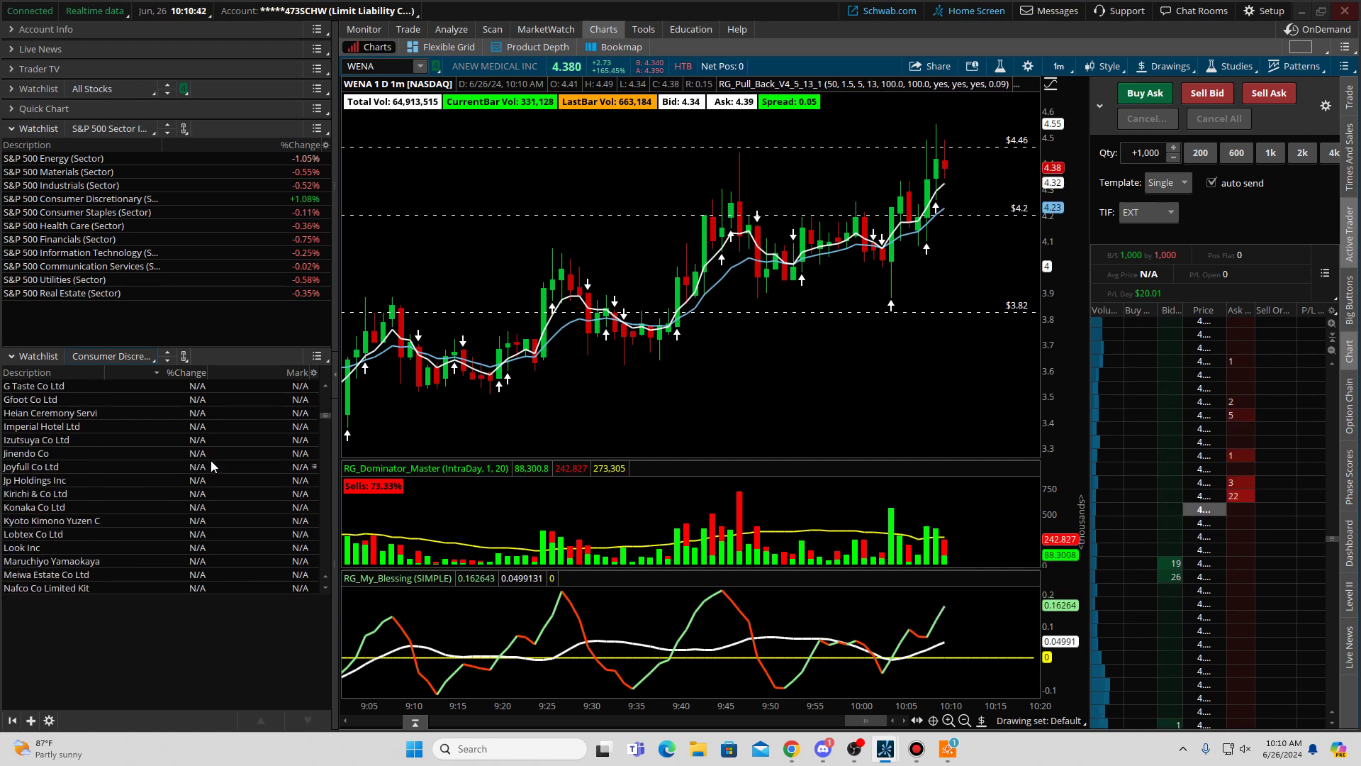
scroll(210, 461, down, 10)
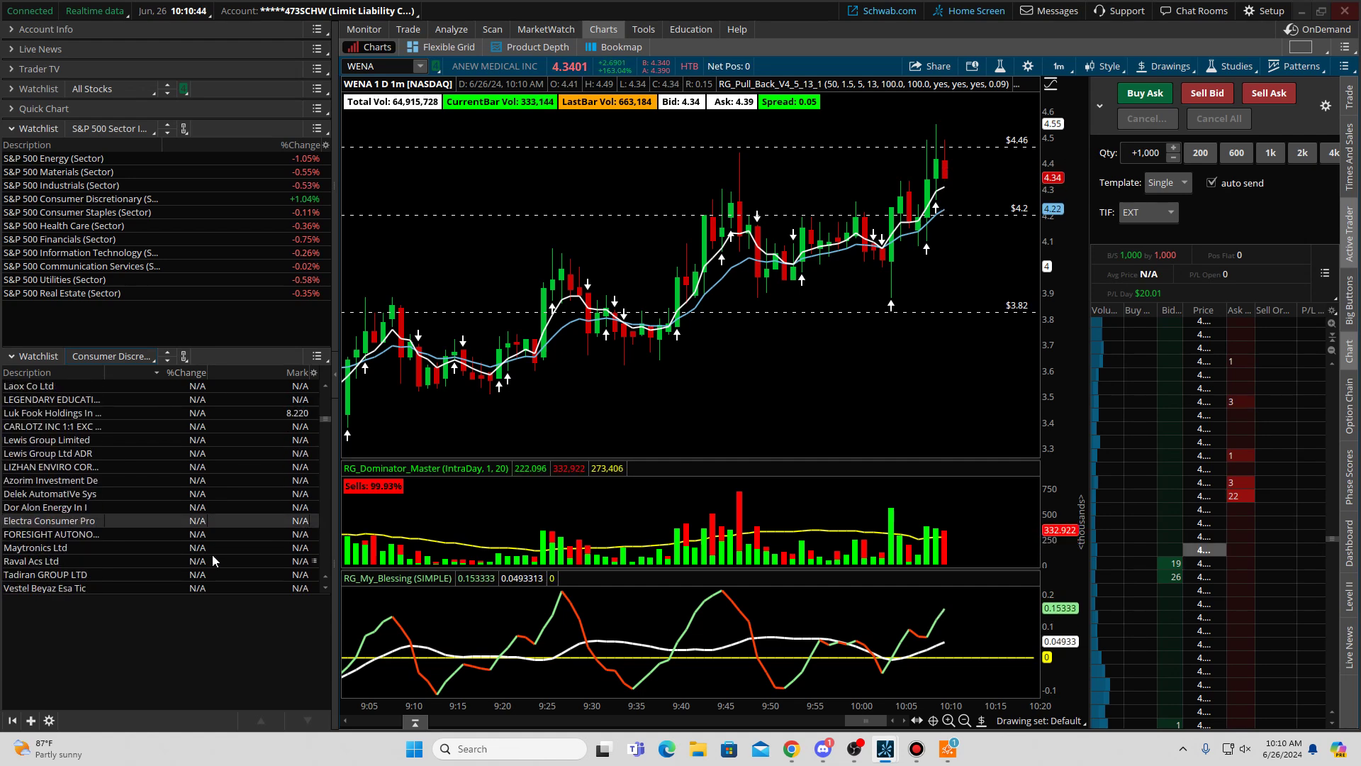
scroll(227, 556, down, 10)
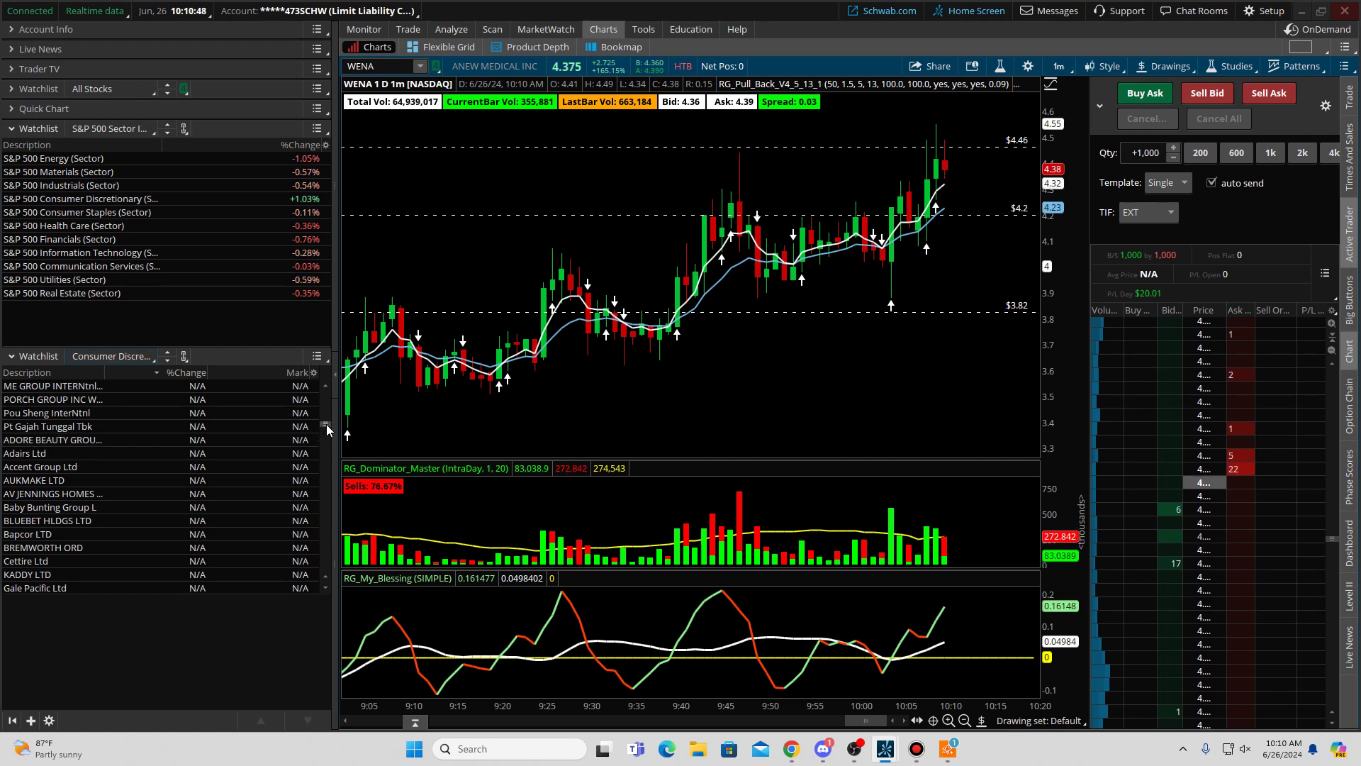
drag(322, 431, 332, 444)
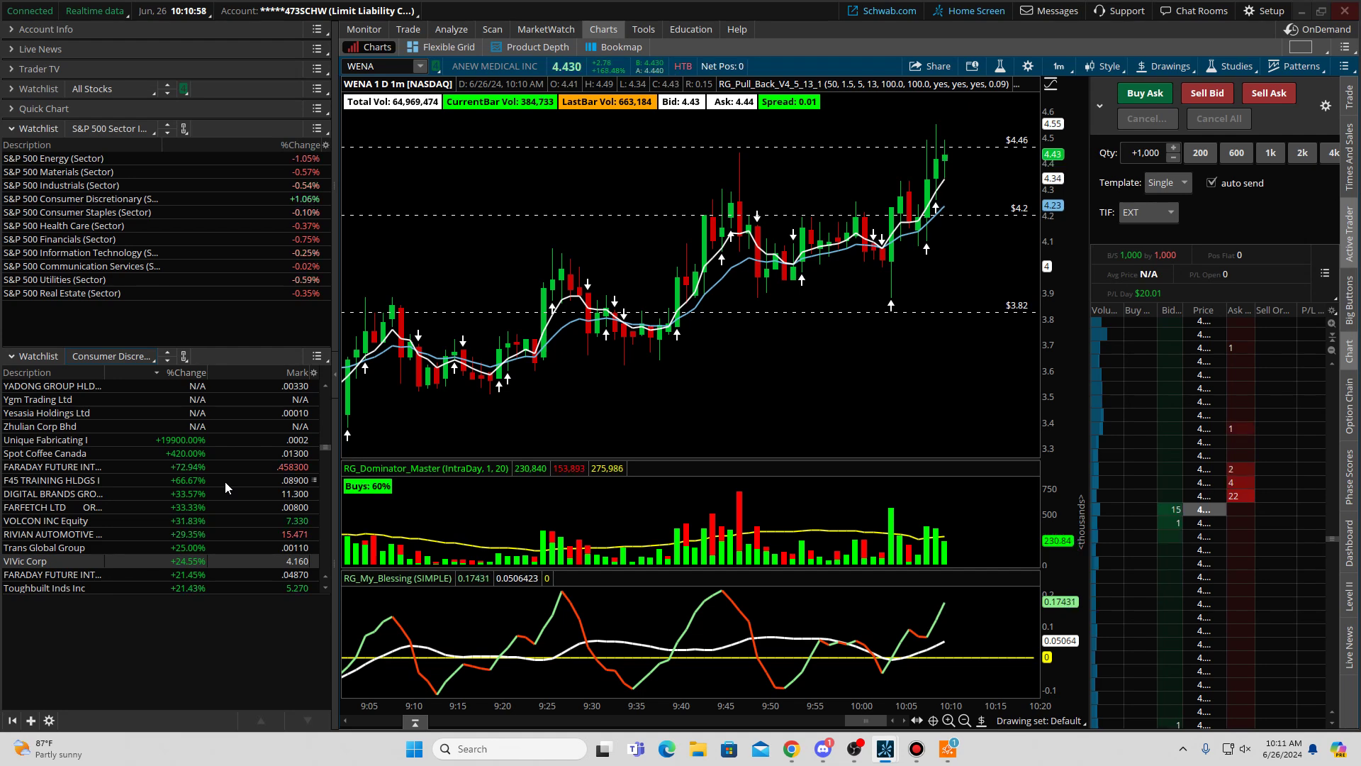
click(207, 452)
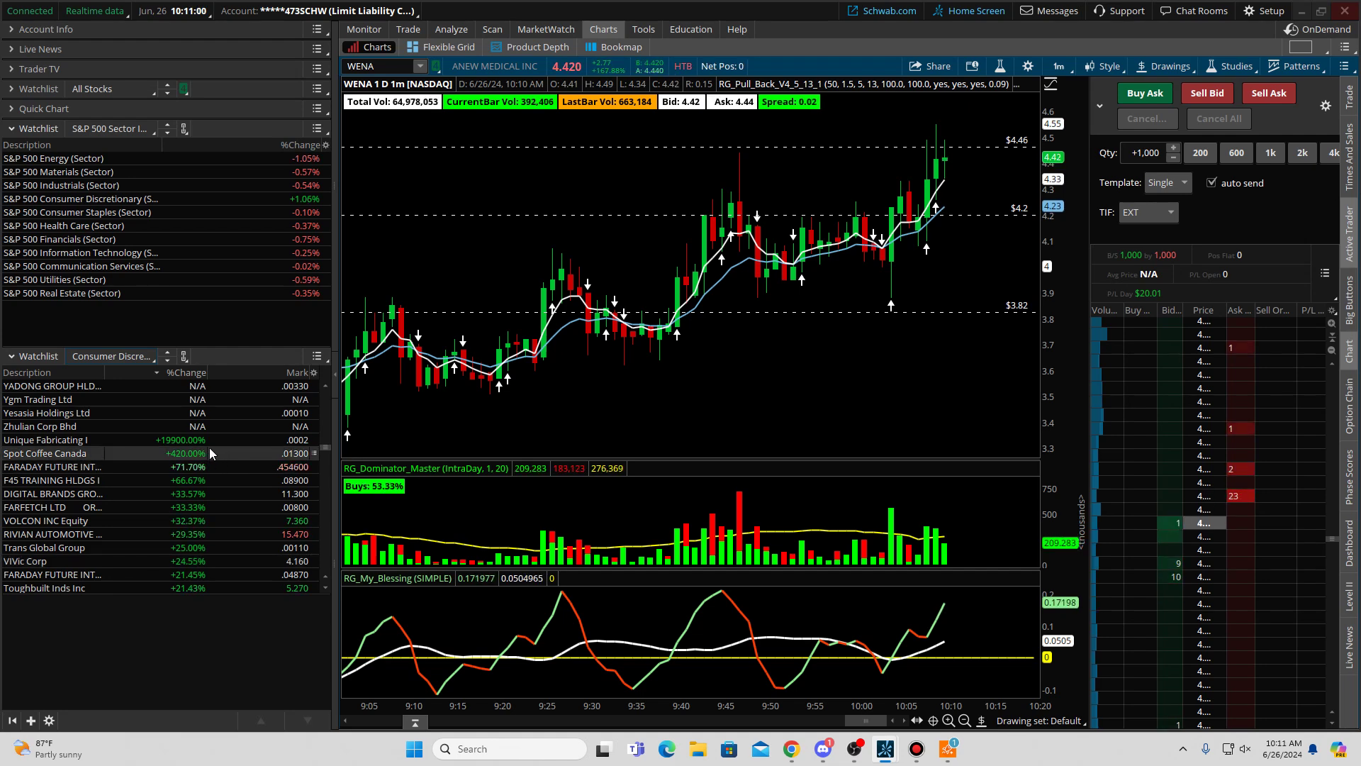
Step: Add a Symbol column to the Consumer Discretionary watchlist and move it to first position
click(296, 403)
click(314, 373)
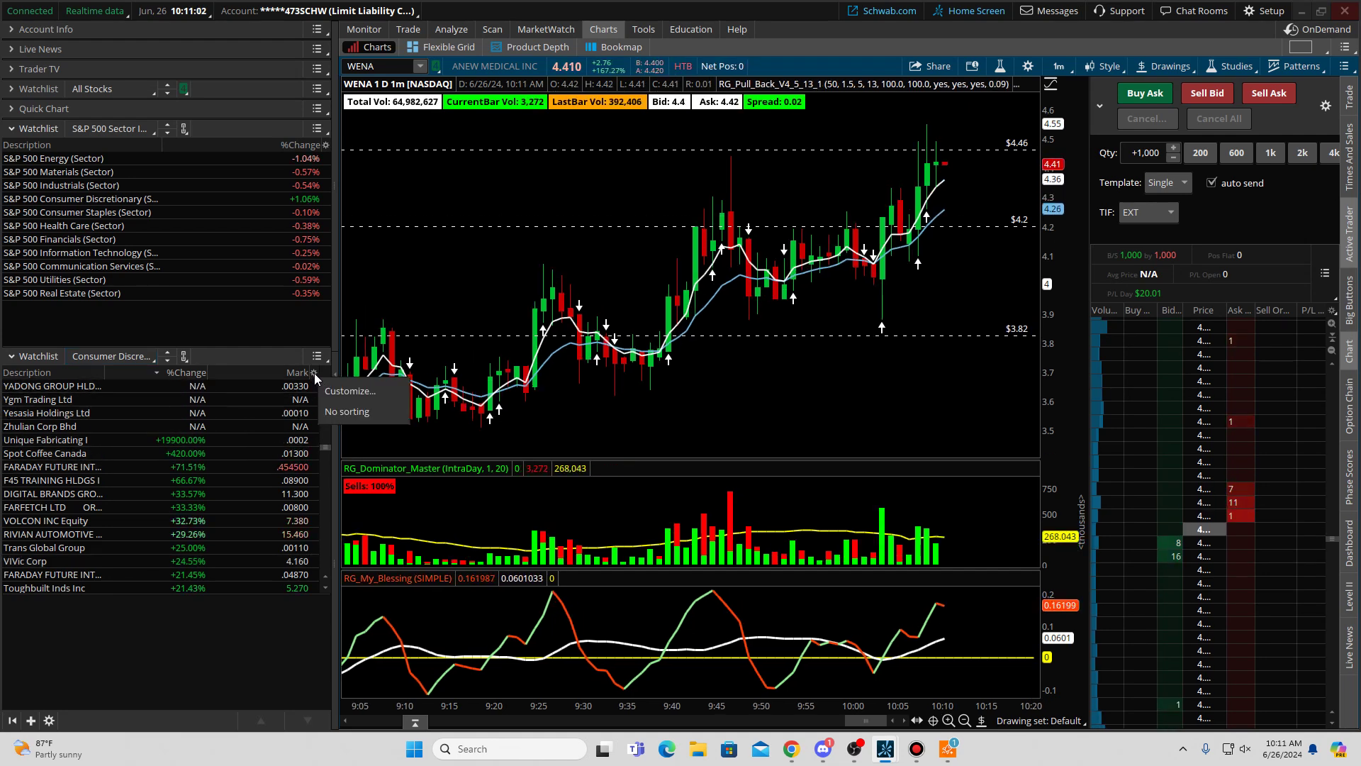
click(345, 391)
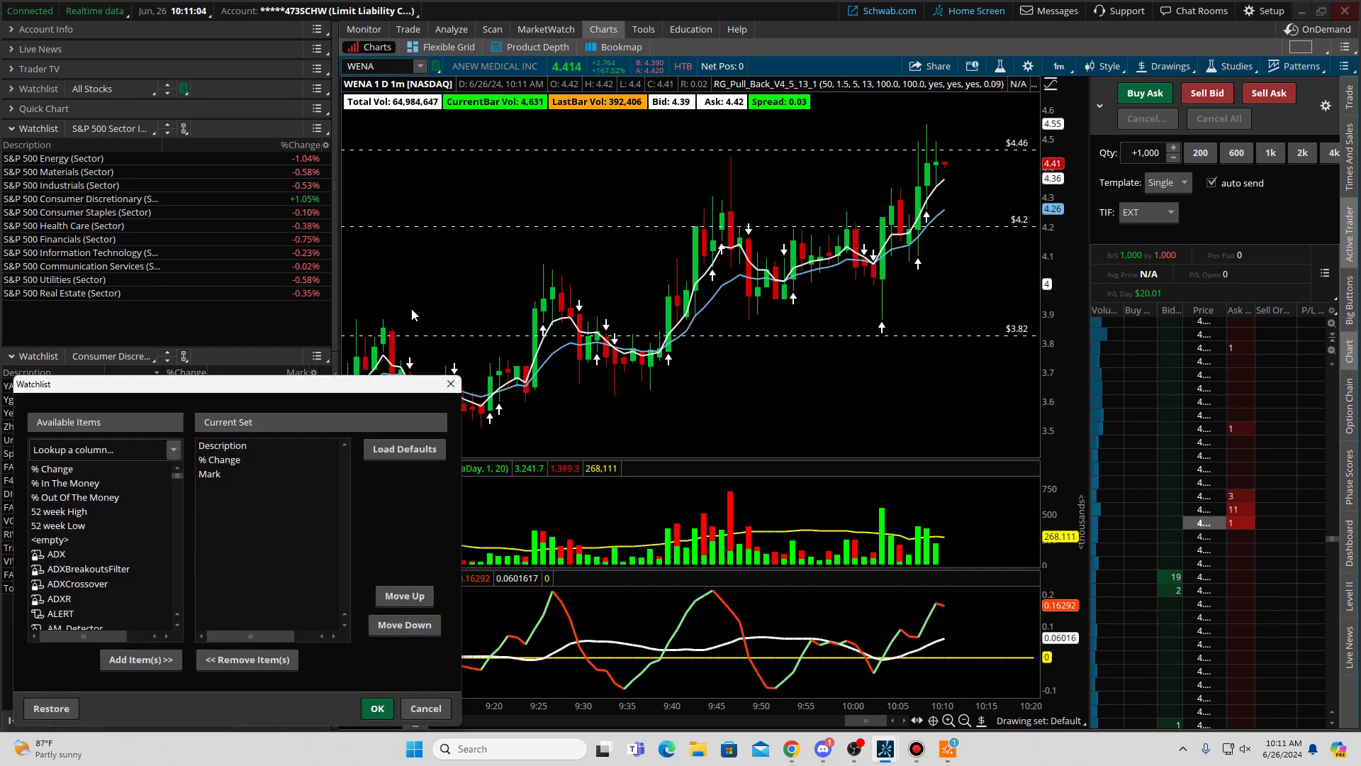
click(87, 447)
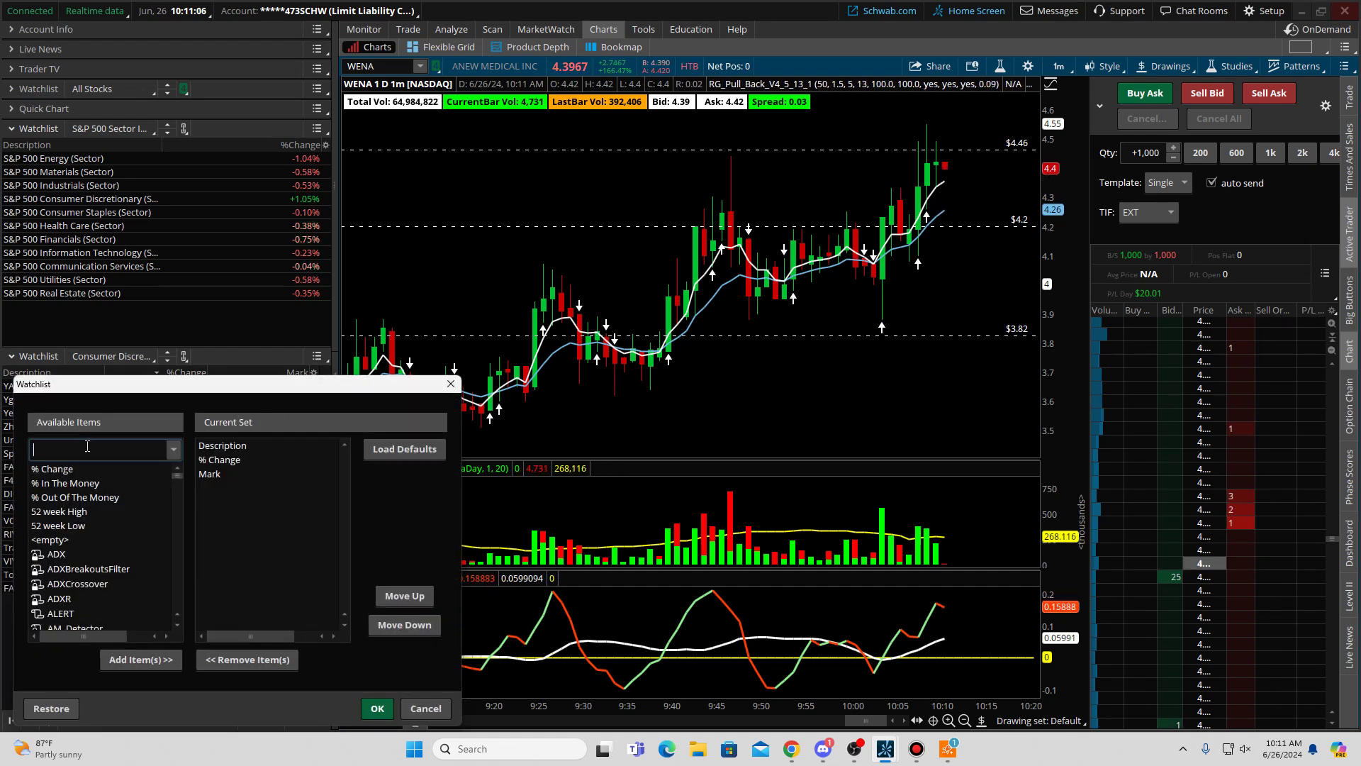
text(sym)
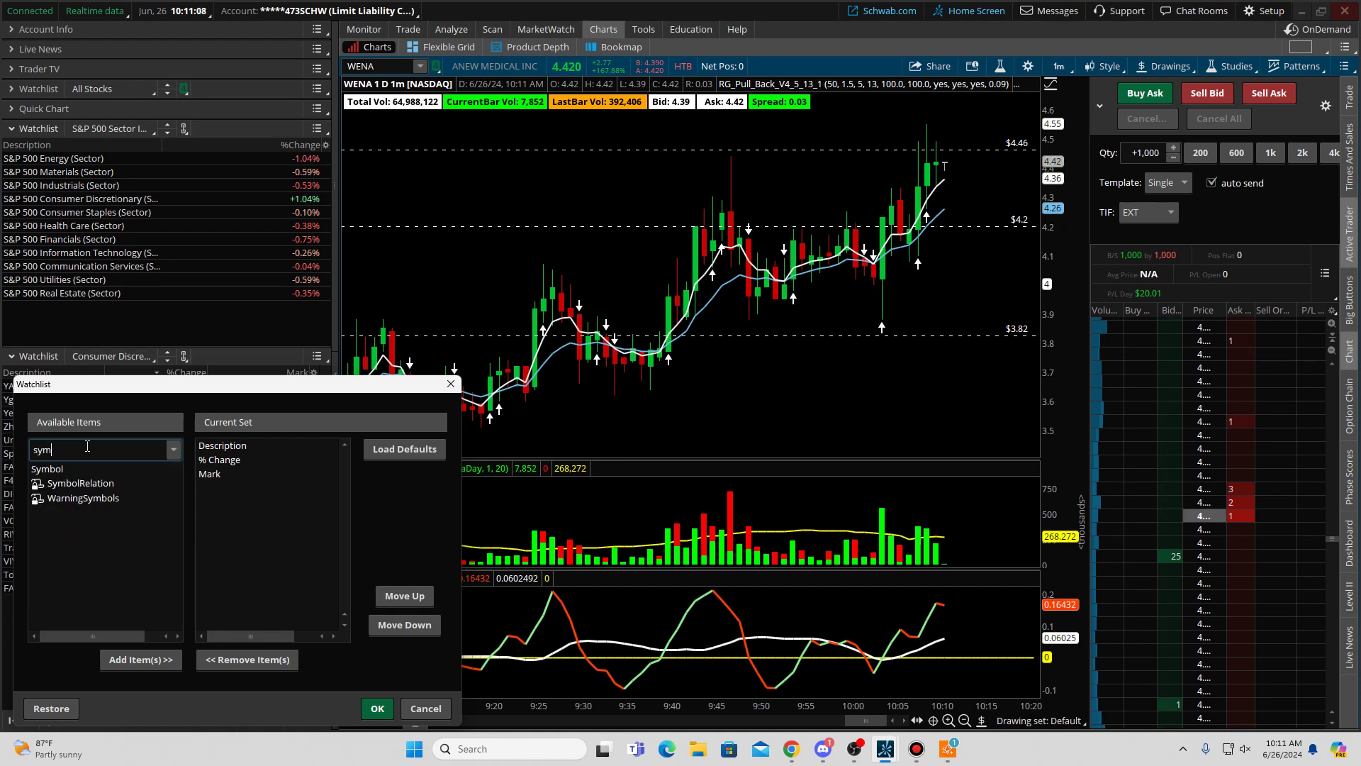
double_click(79, 471)
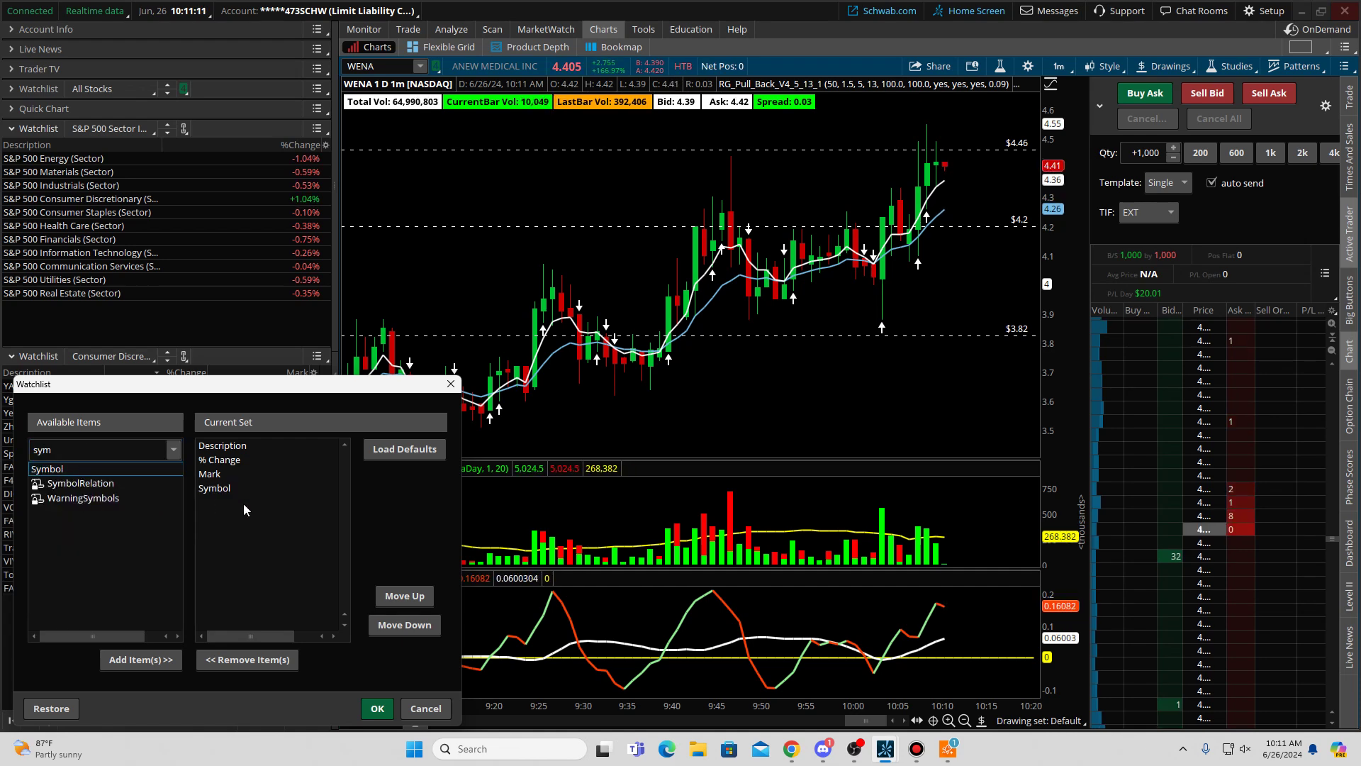
click(414, 595)
click(415, 596)
click(415, 596)
click(378, 708)
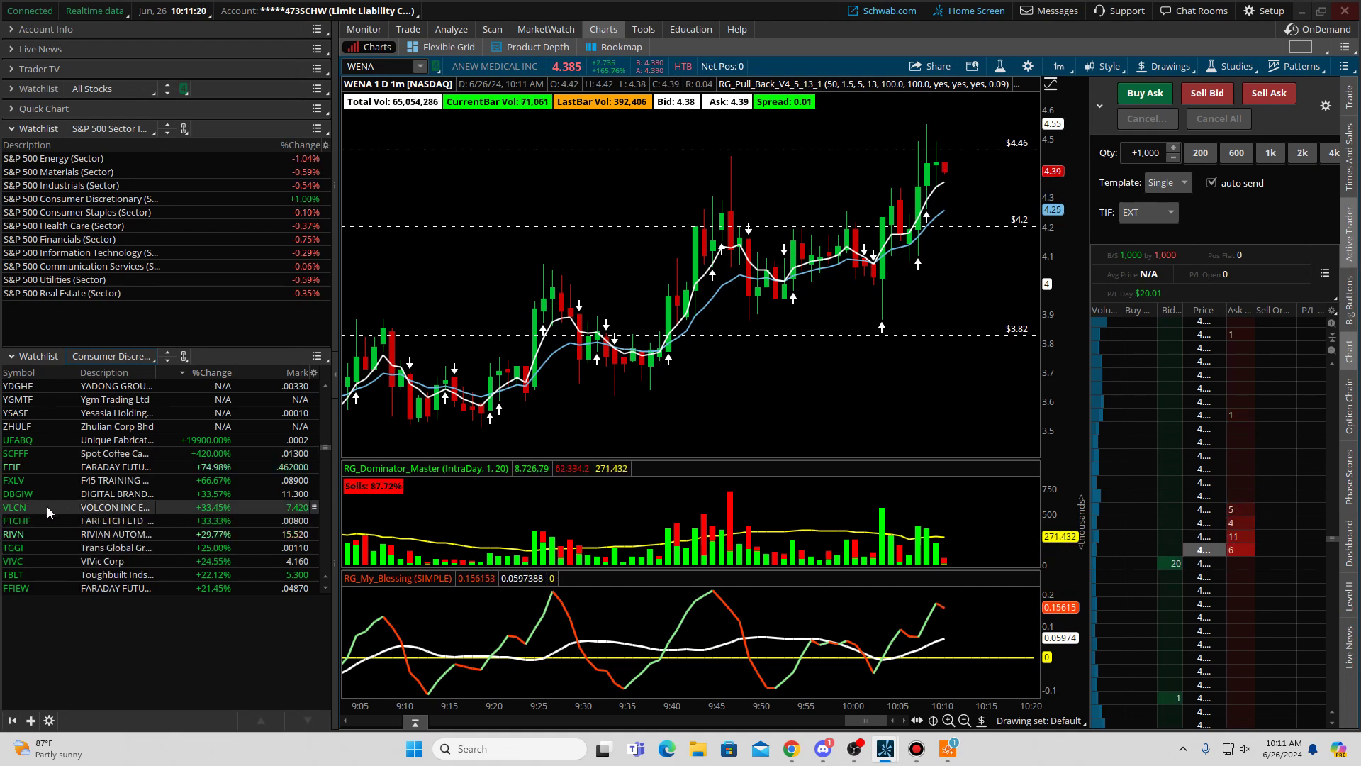
Step: Link both the Consumer Discretionary and S&P 500 sector watchlists to the green symbol group
click(32, 521)
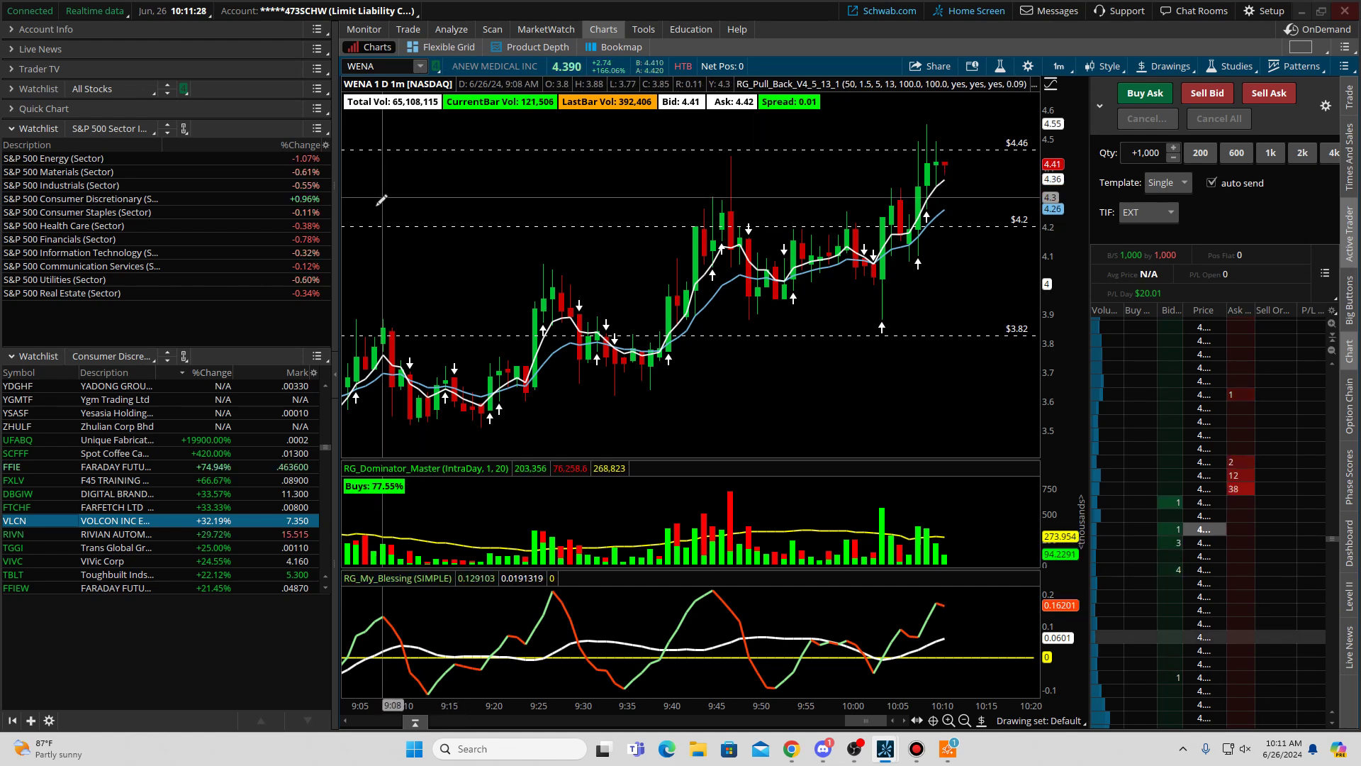
click(184, 356)
click(171, 463)
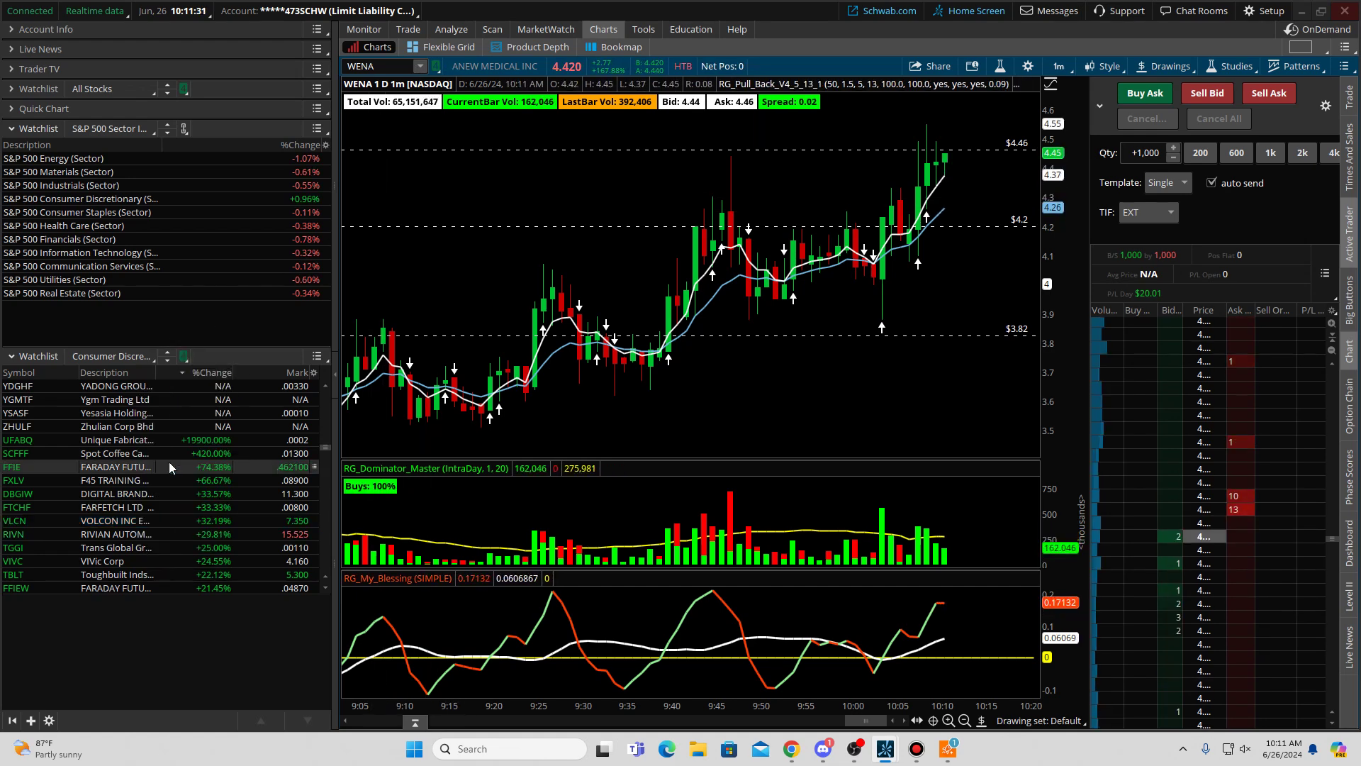
click(185, 129)
click(176, 236)
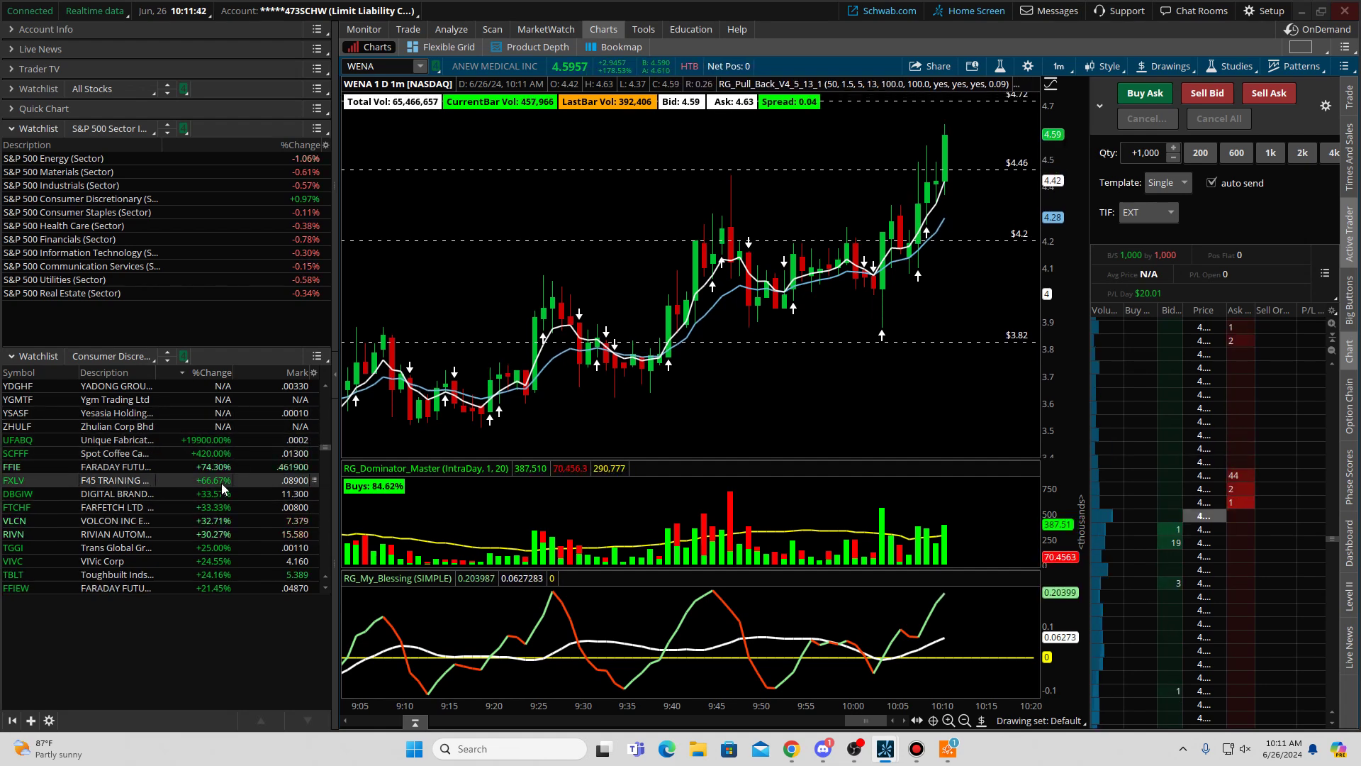
Step: Load SCFFF, FFIE, FXLV, DBGIW, FTCHF and finally VLCN onto the chart
scroll(221, 483, down, 1)
click(216, 403)
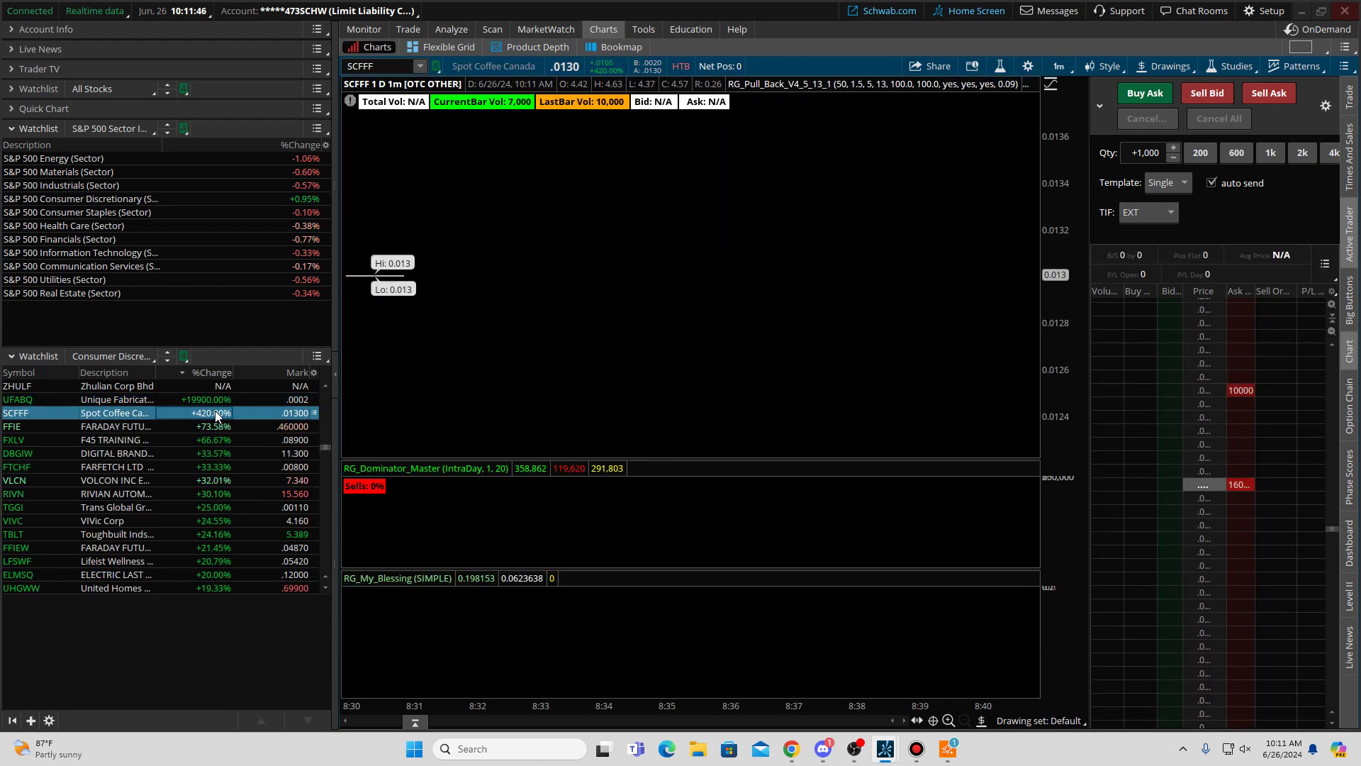
click(213, 426)
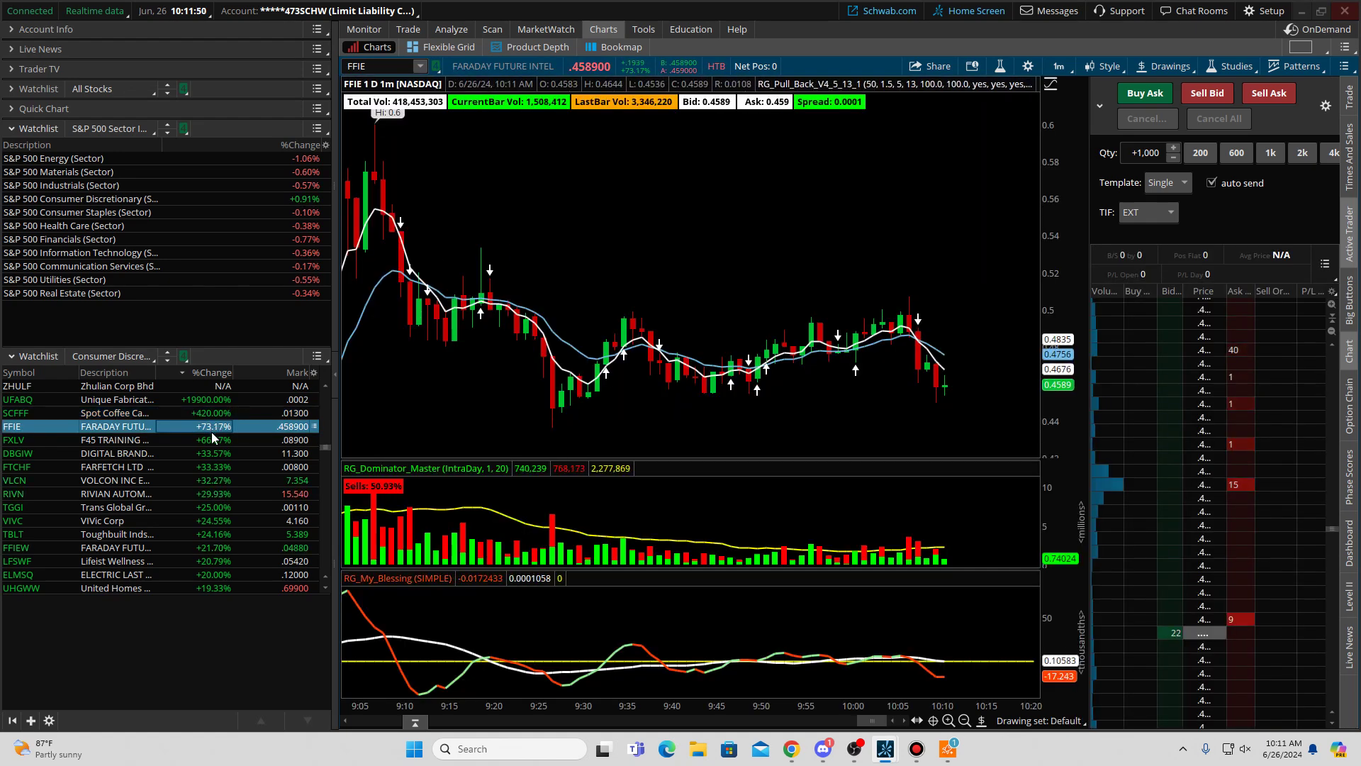
click(212, 440)
click(208, 453)
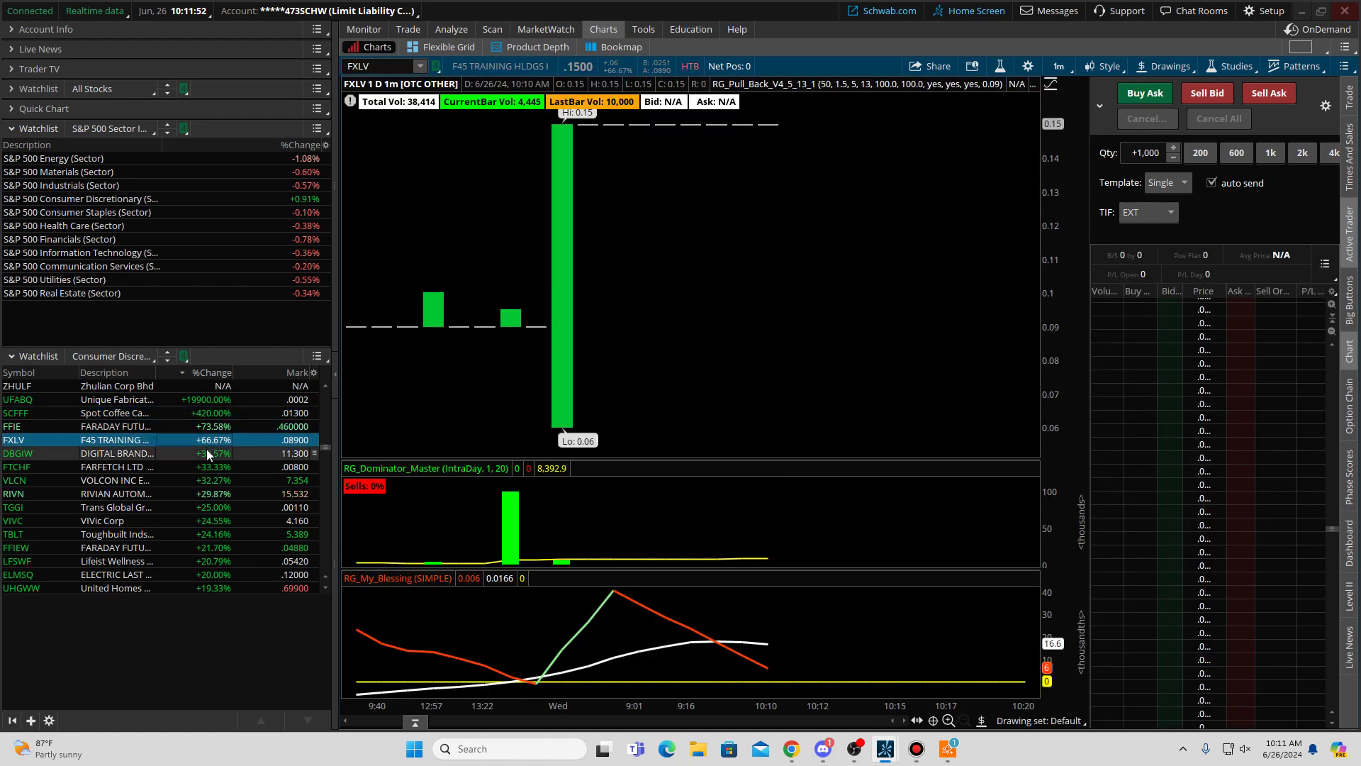
click(212, 467)
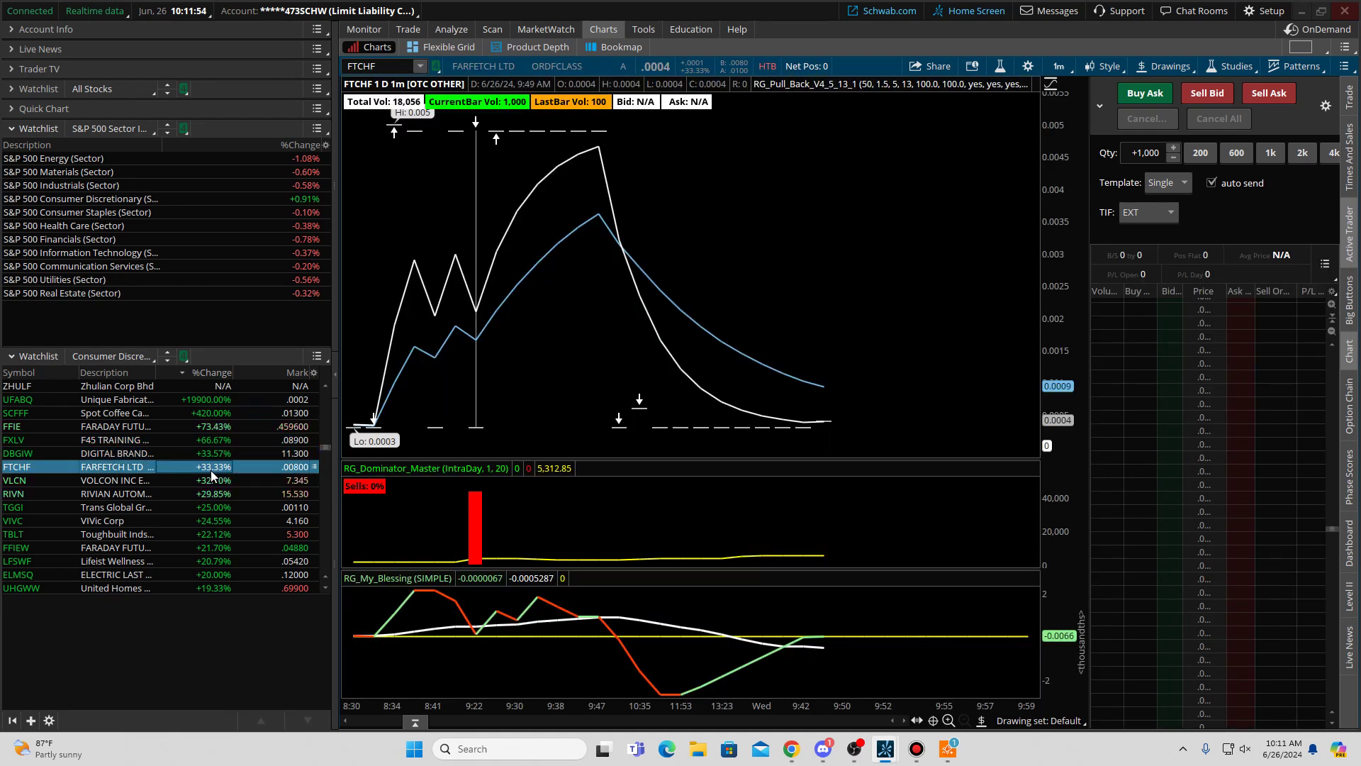
click(211, 480)
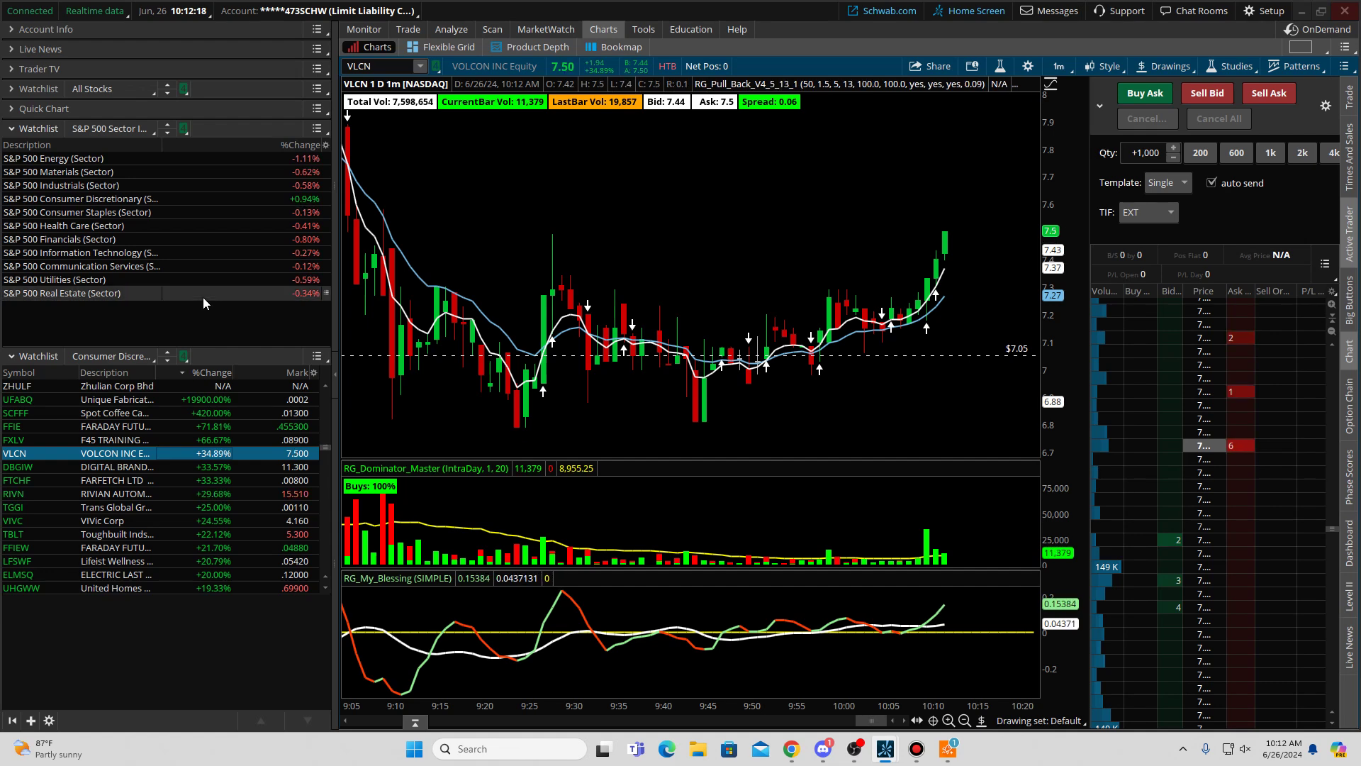
click(124, 355)
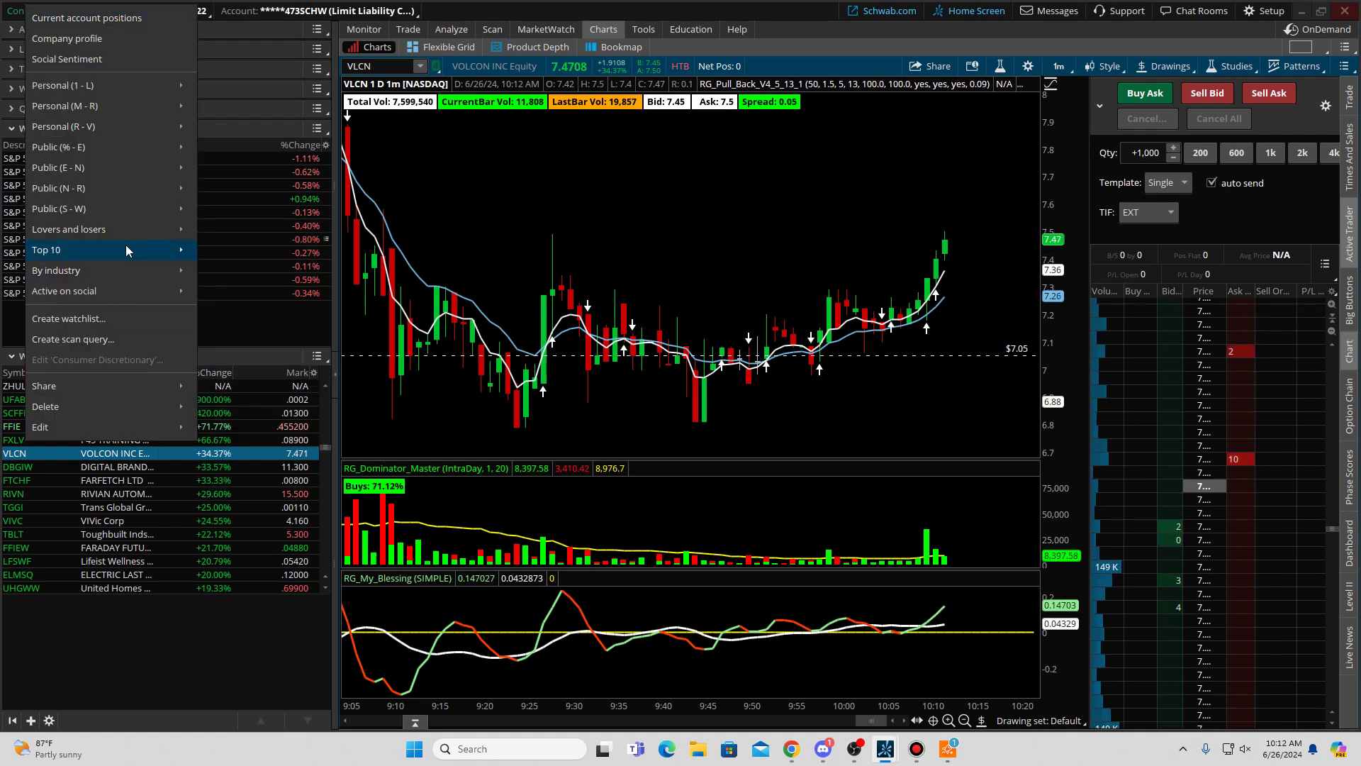
mouse_move(130, 269)
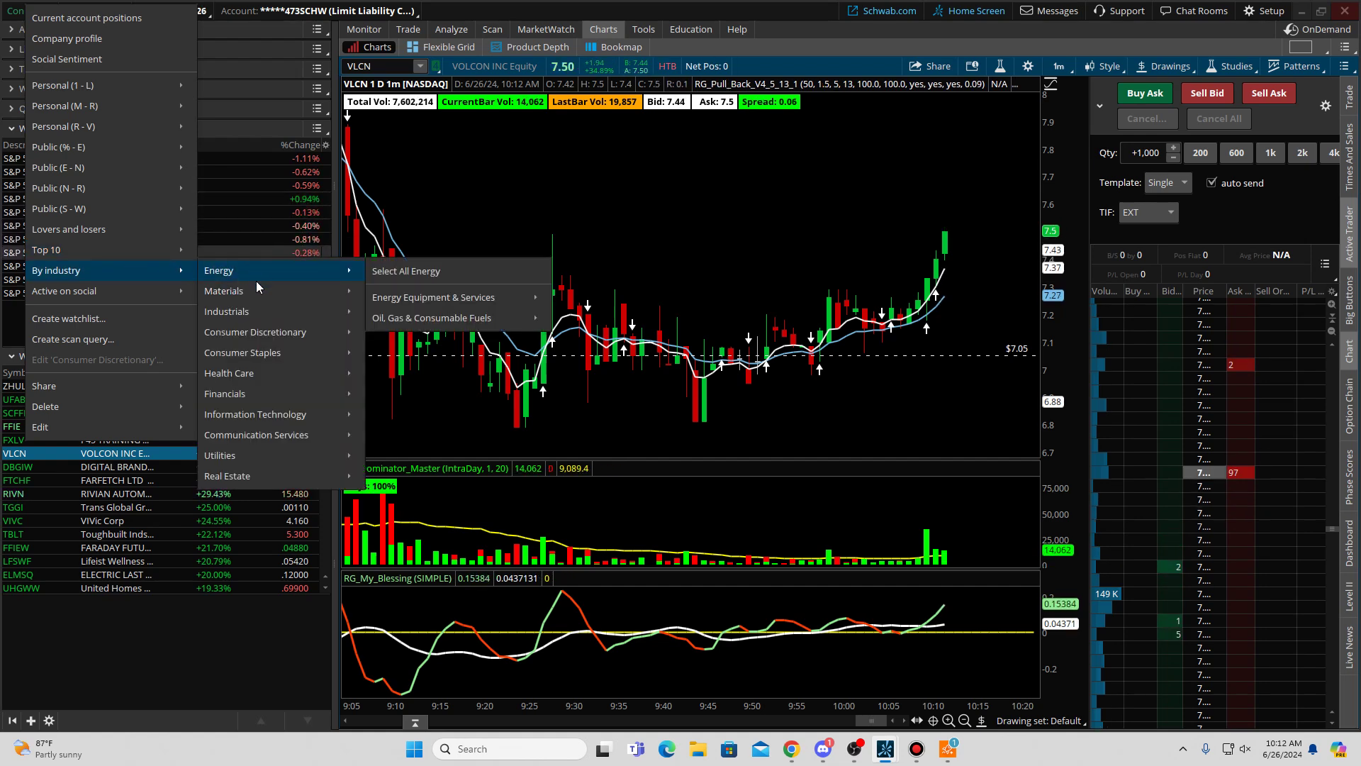
mouse_move(259, 291)
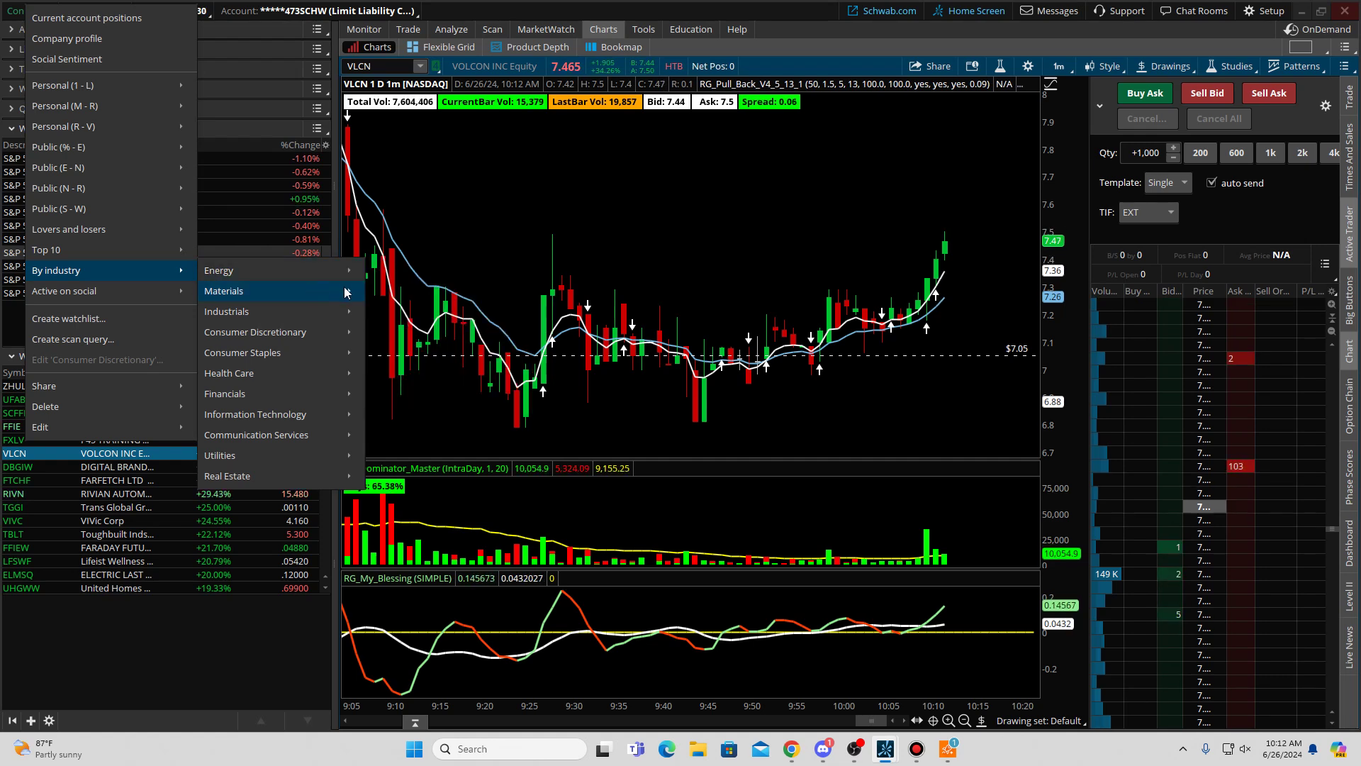
mouse_move(351, 276)
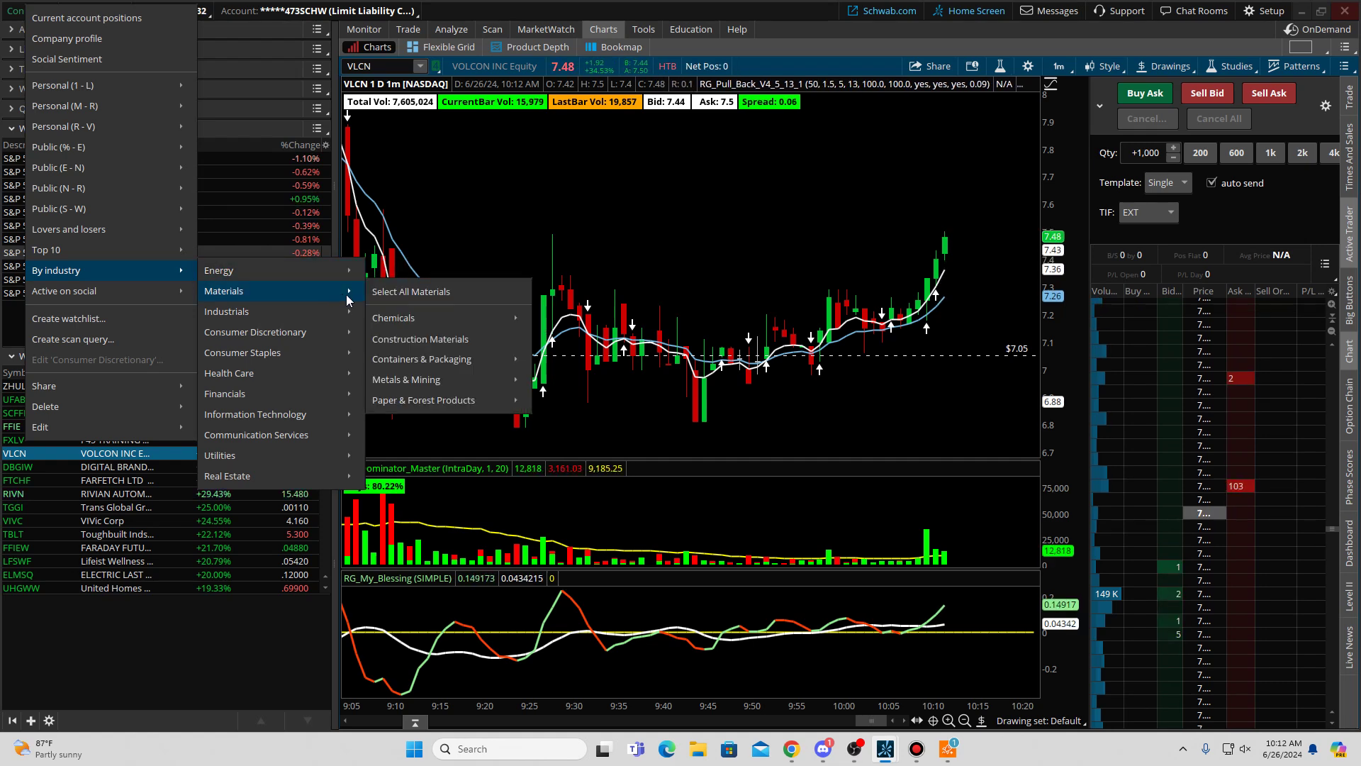
mouse_move(494, 319)
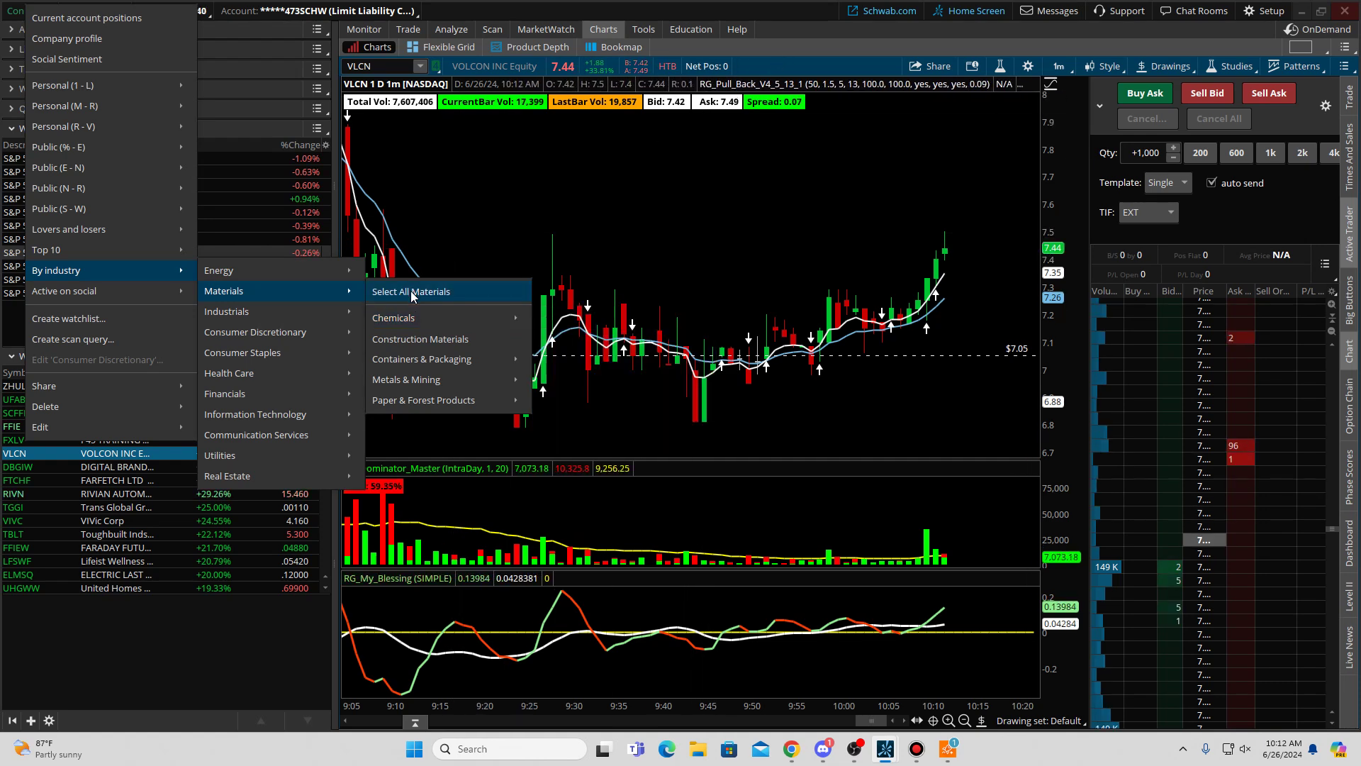
click(798, 39)
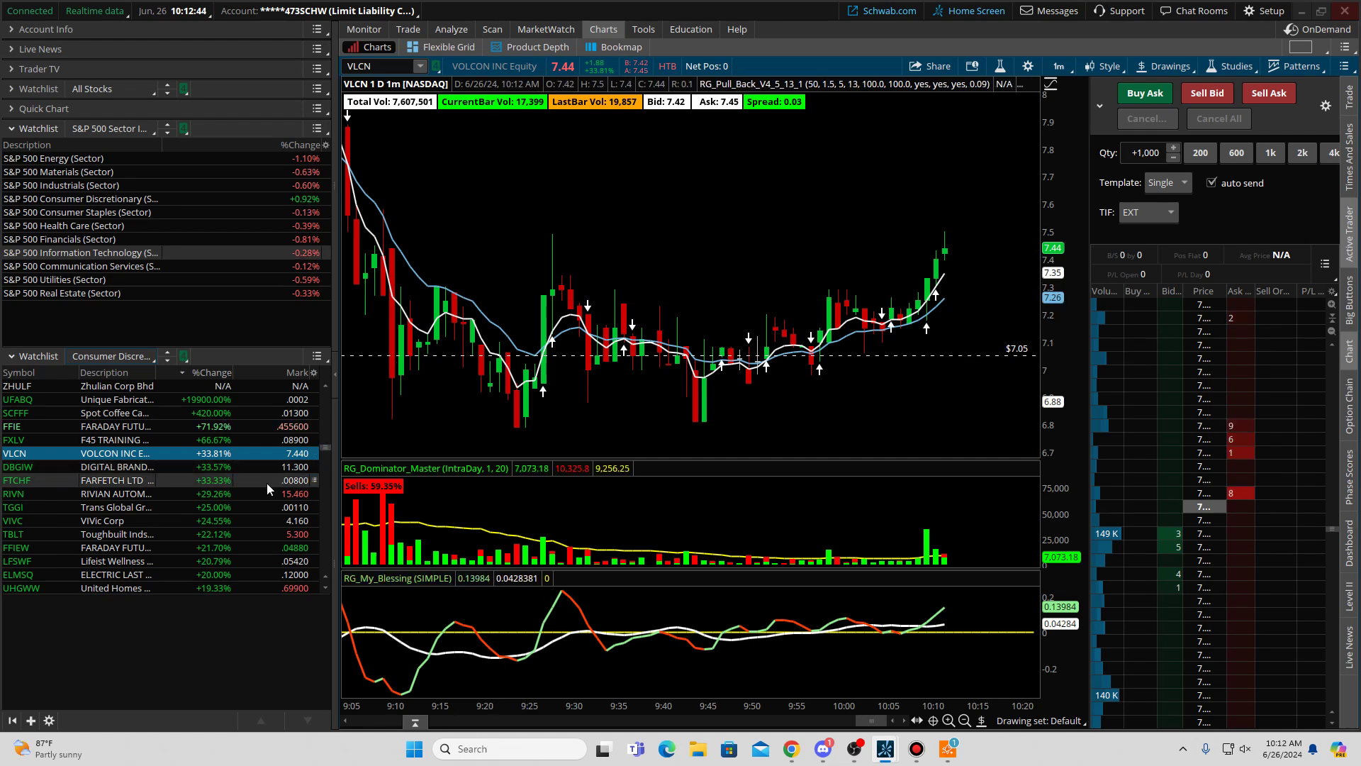
scroll(267, 483, down, 5)
Step: Drag the Mark column header to the left of the %Change header
scroll(266, 482, down, 5)
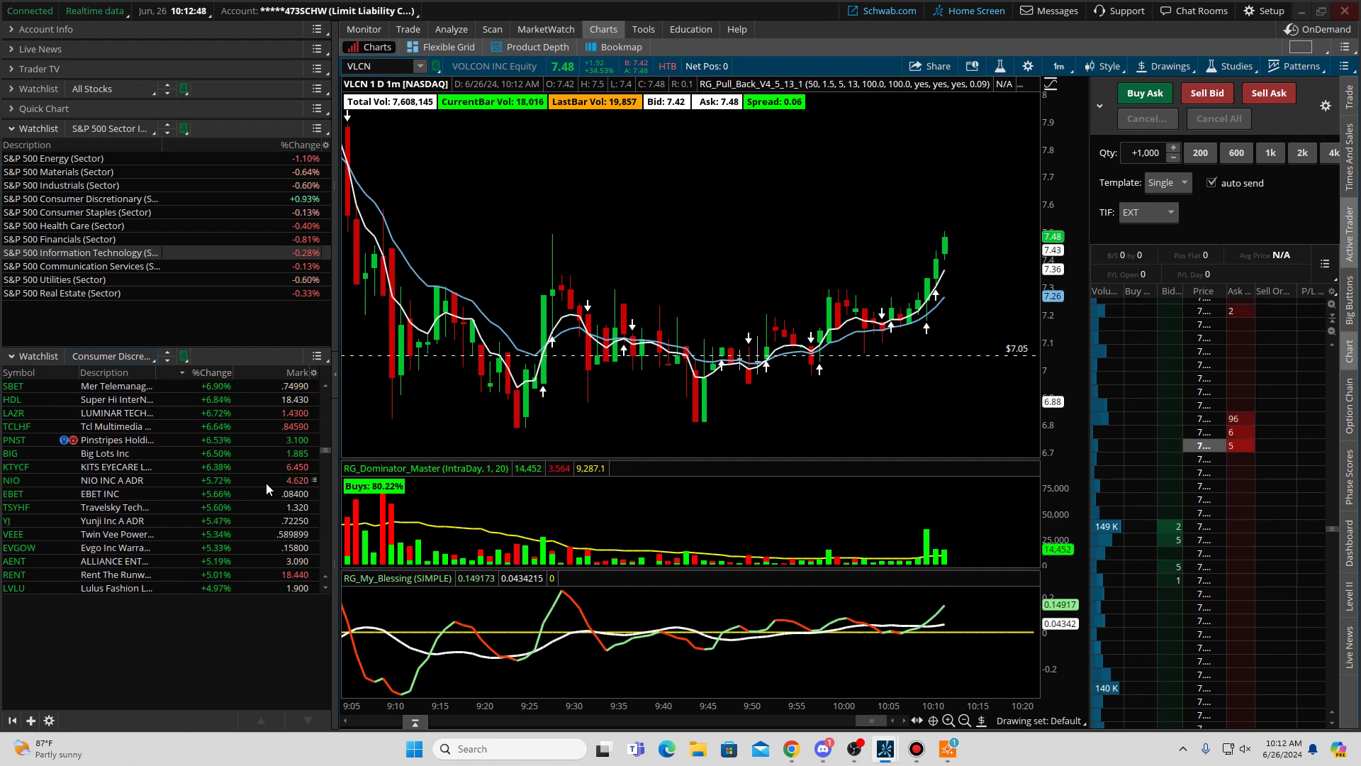
scroll(264, 482, up, 5)
scroll(263, 482, up, 1)
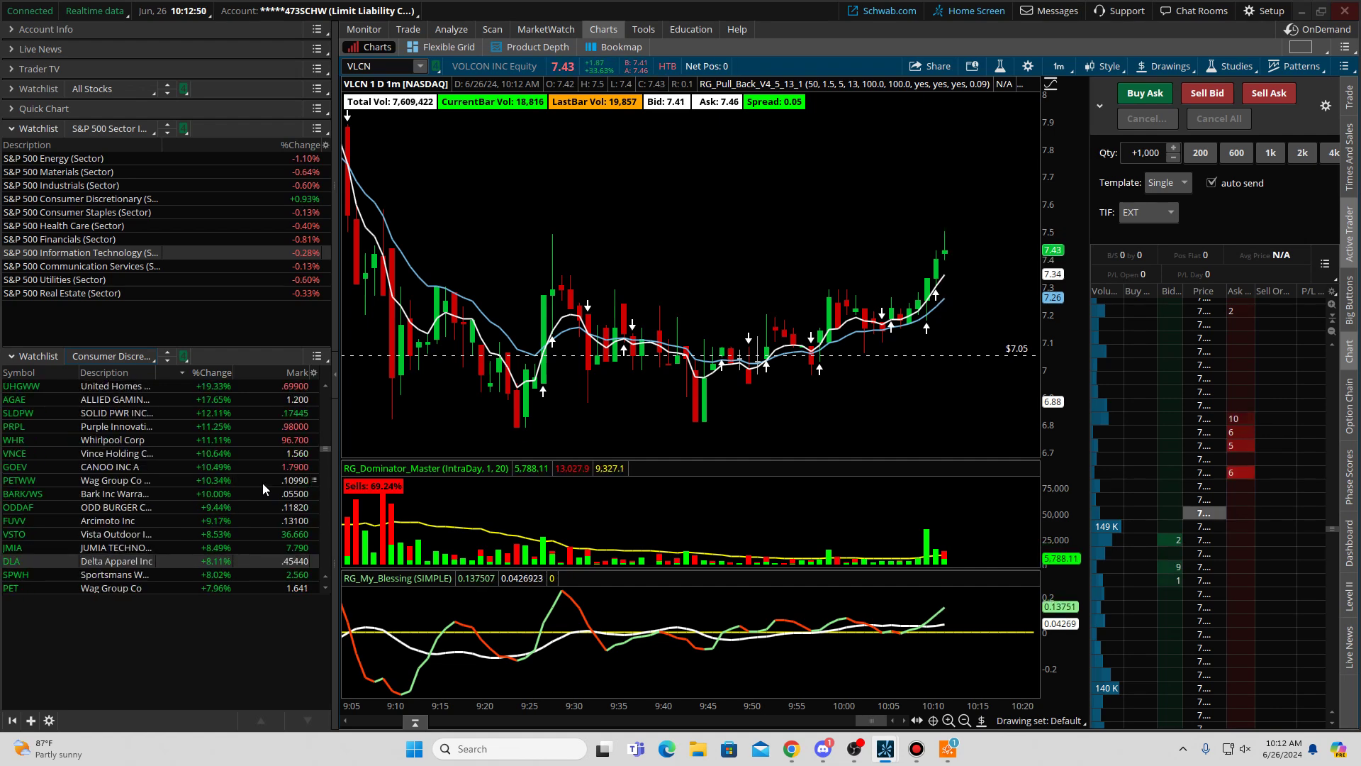
drag(299, 378, 217, 378)
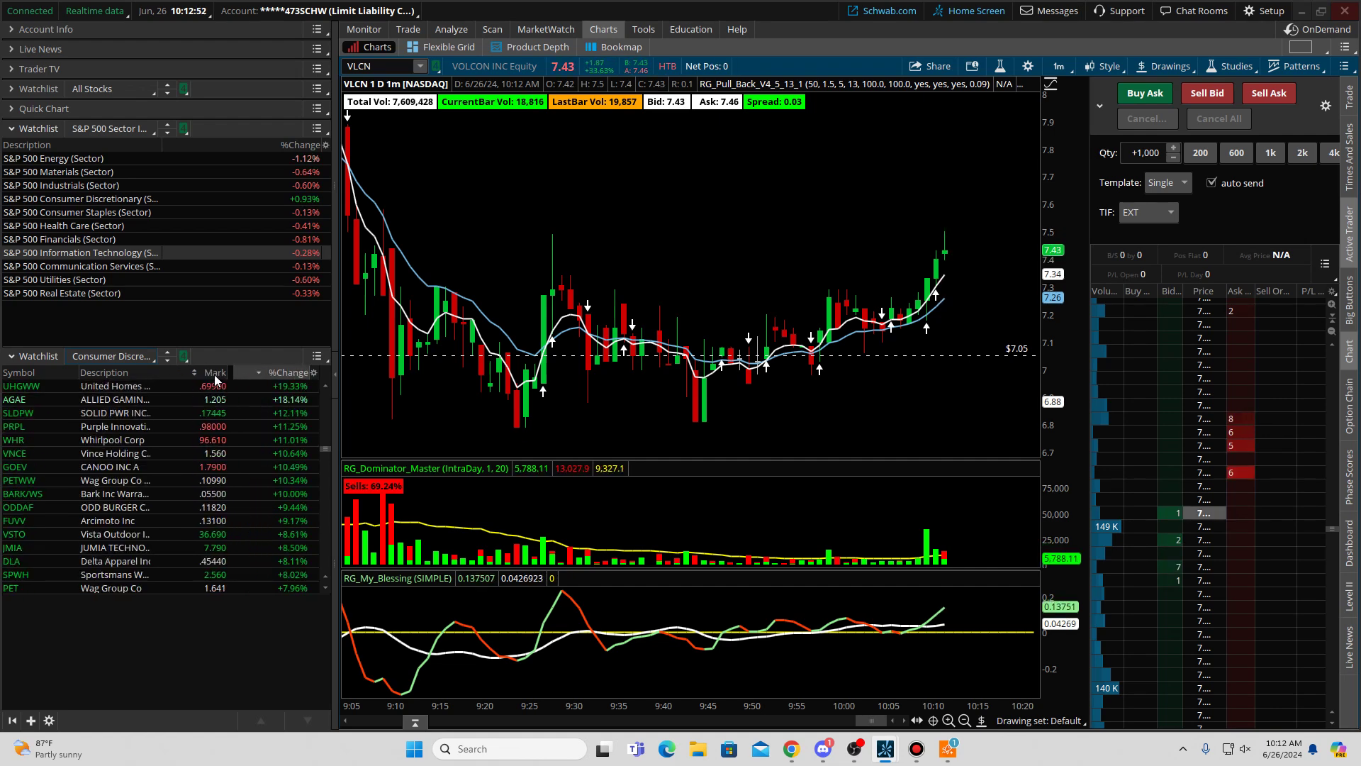